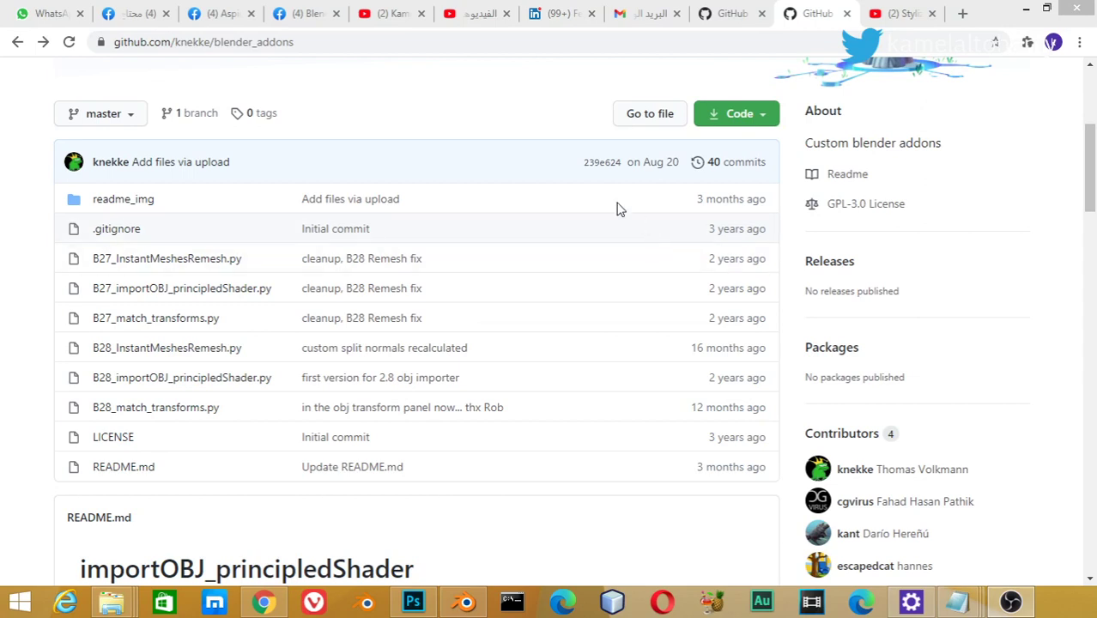
- Download the Instant Meshes pre-compiled Microsoft Windows binaries zip from the wjakob/instant-meshes page
scroll(1083, 197, up, 3)
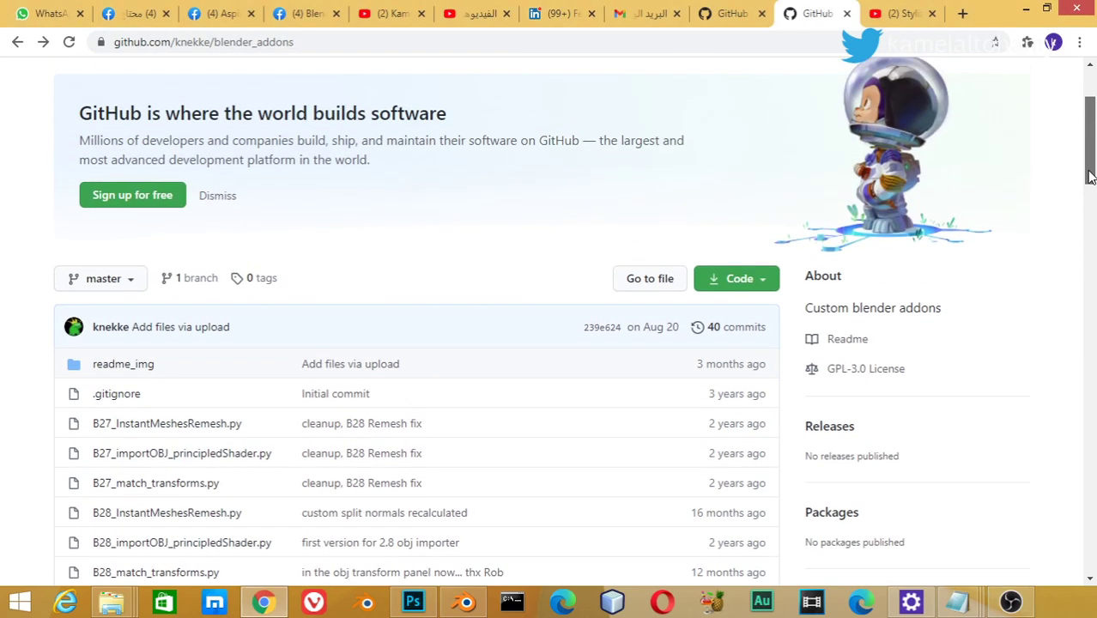
scroll(258, 189, down, 3)
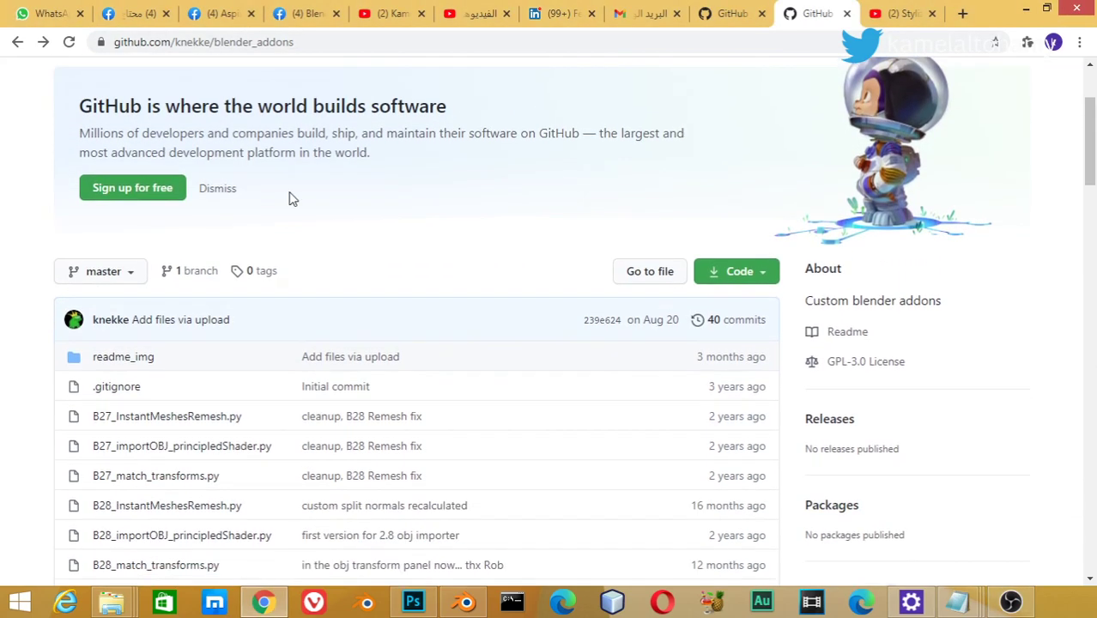
click(729, 13)
scroll(399, 294, down, 2)
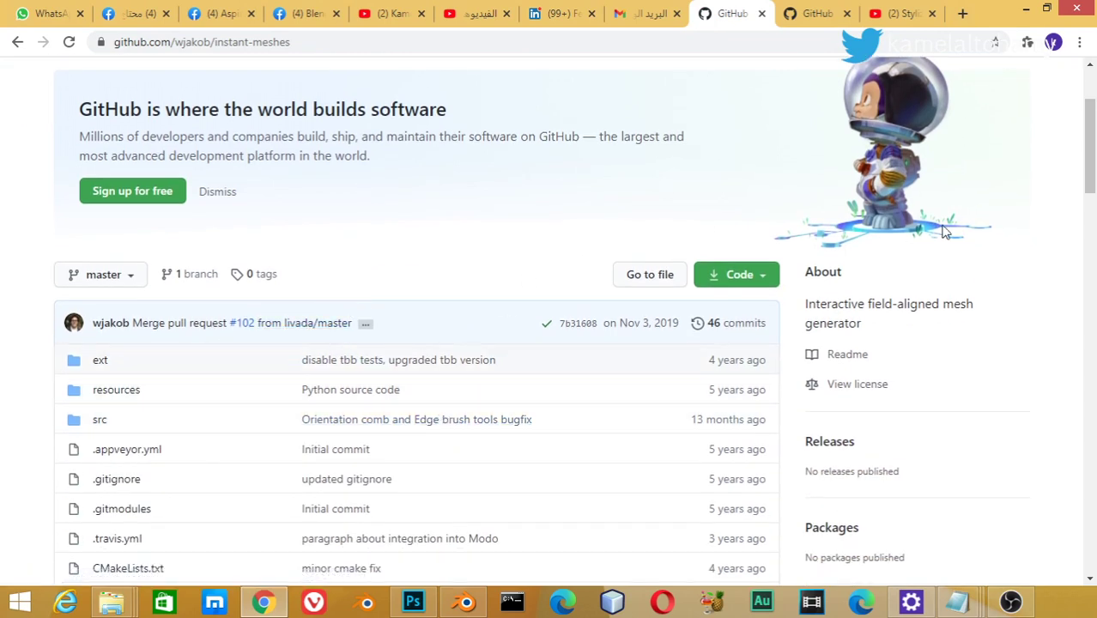
scroll(1083, 172, down, 2)
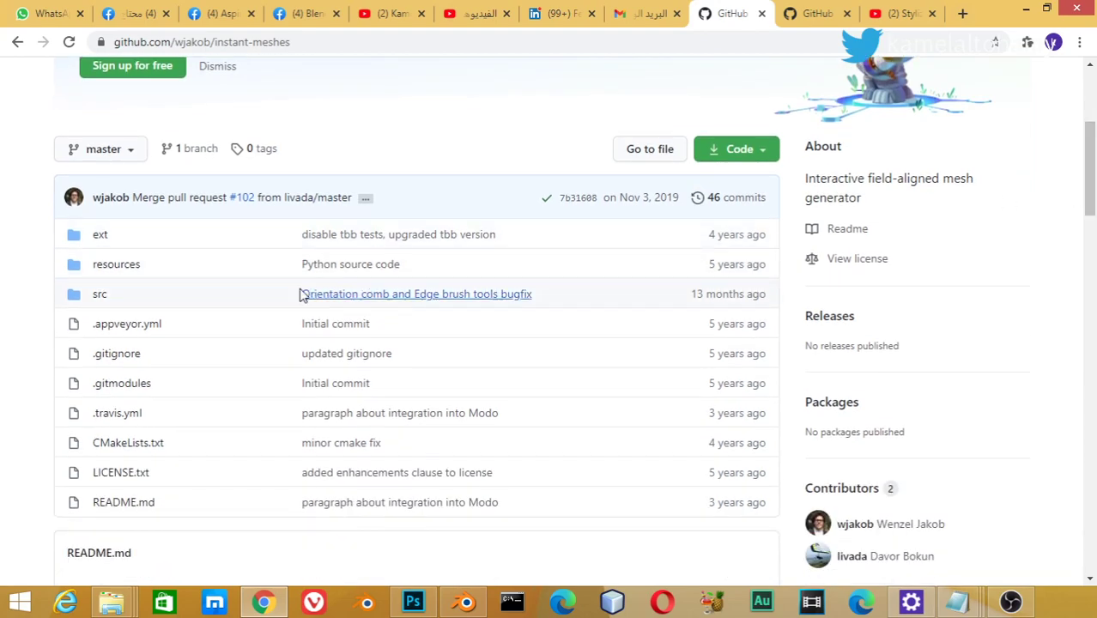
scroll(289, 269, down, 3)
scroll(269, 308, down, 3)
scroll(241, 336, down, 2)
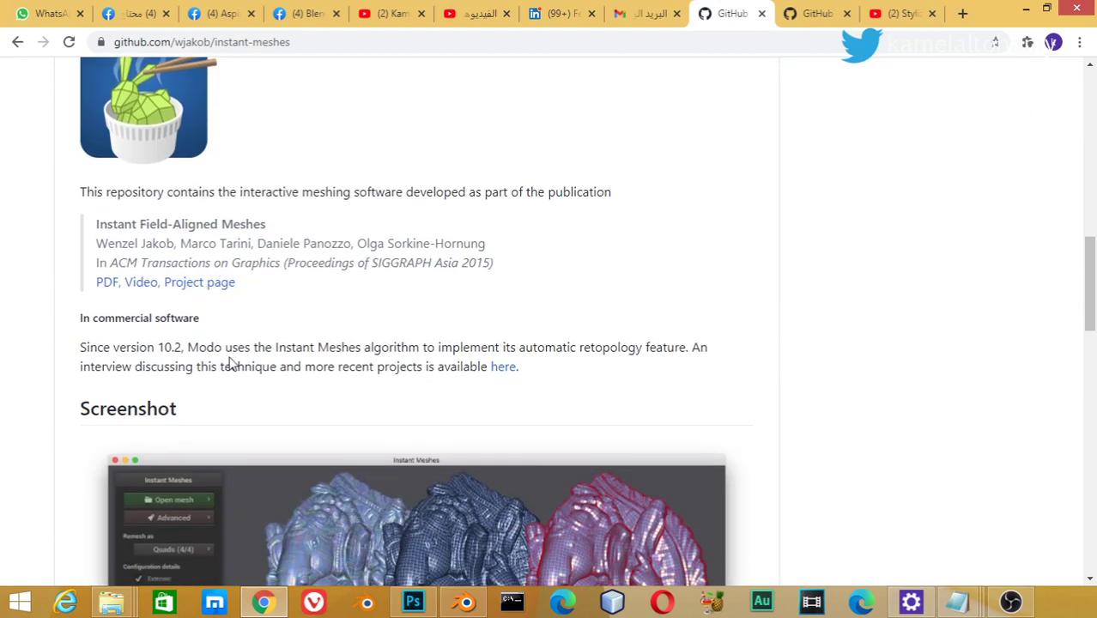
scroll(228, 362, down, 3)
scroll(213, 387, down, 4)
scroll(180, 334, down, 2)
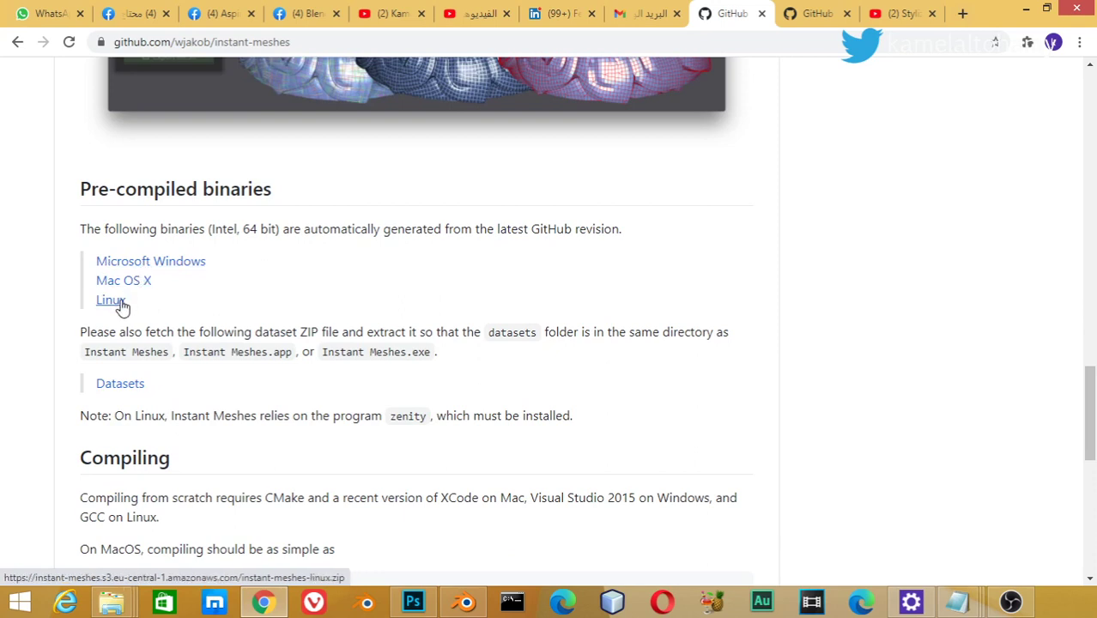
click(184, 273)
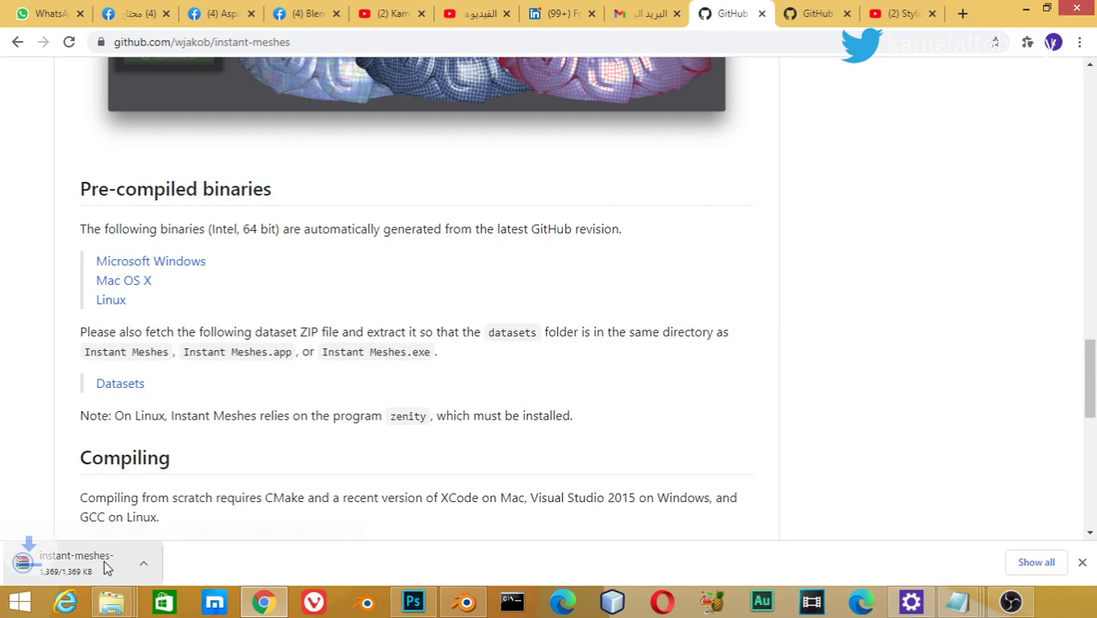
- Check the downloaded zip's options, then return to the knekke/blender_addons repository page
click(157, 568)
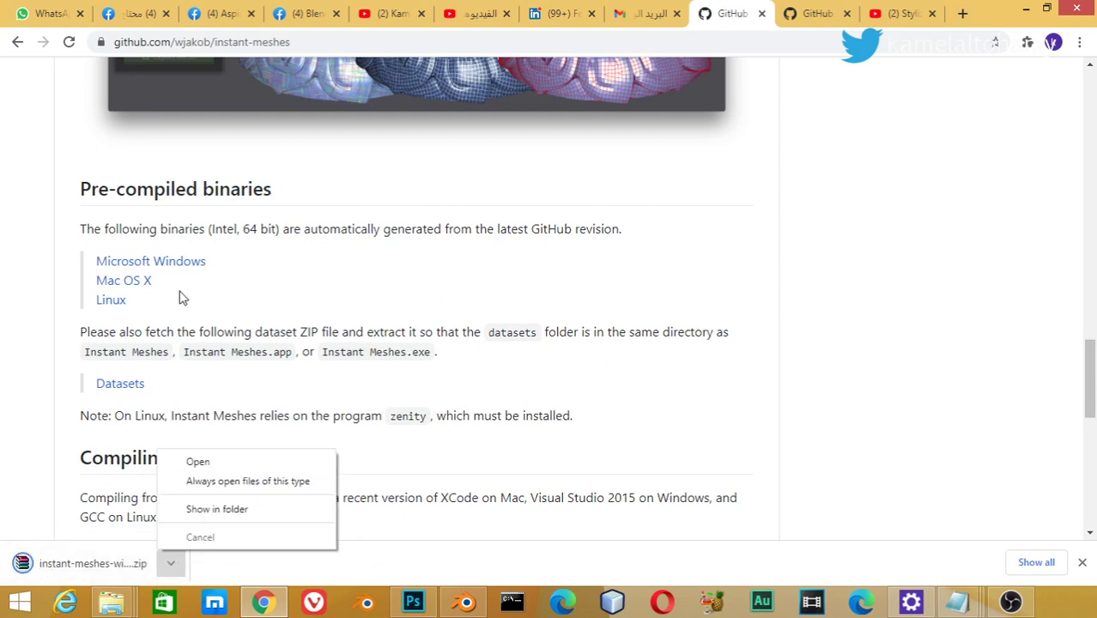
click(540, 147)
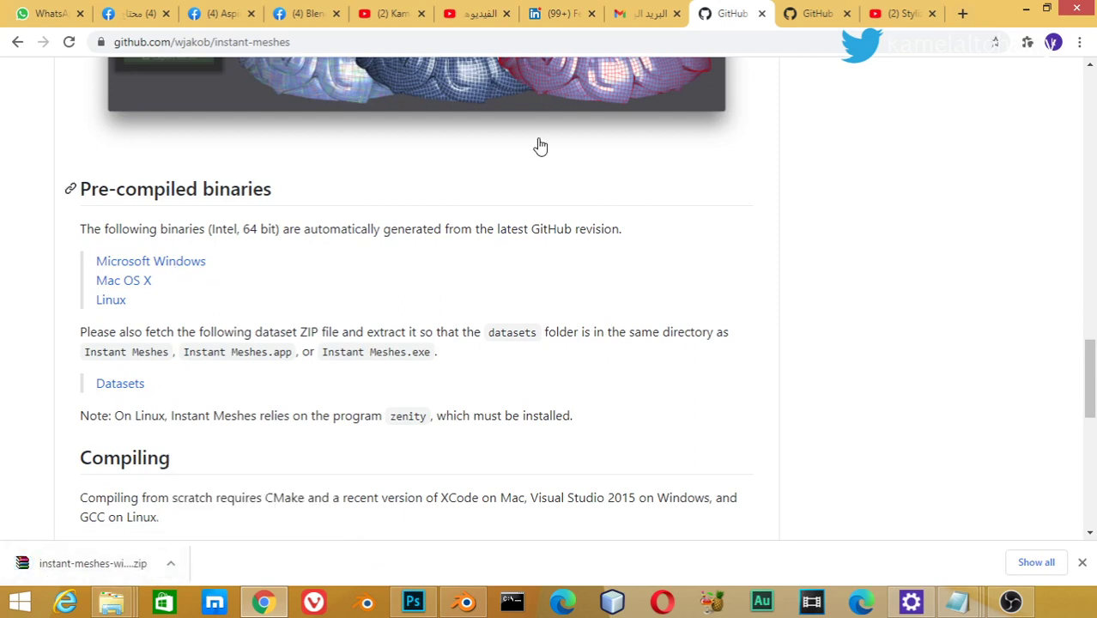
click(817, 13)
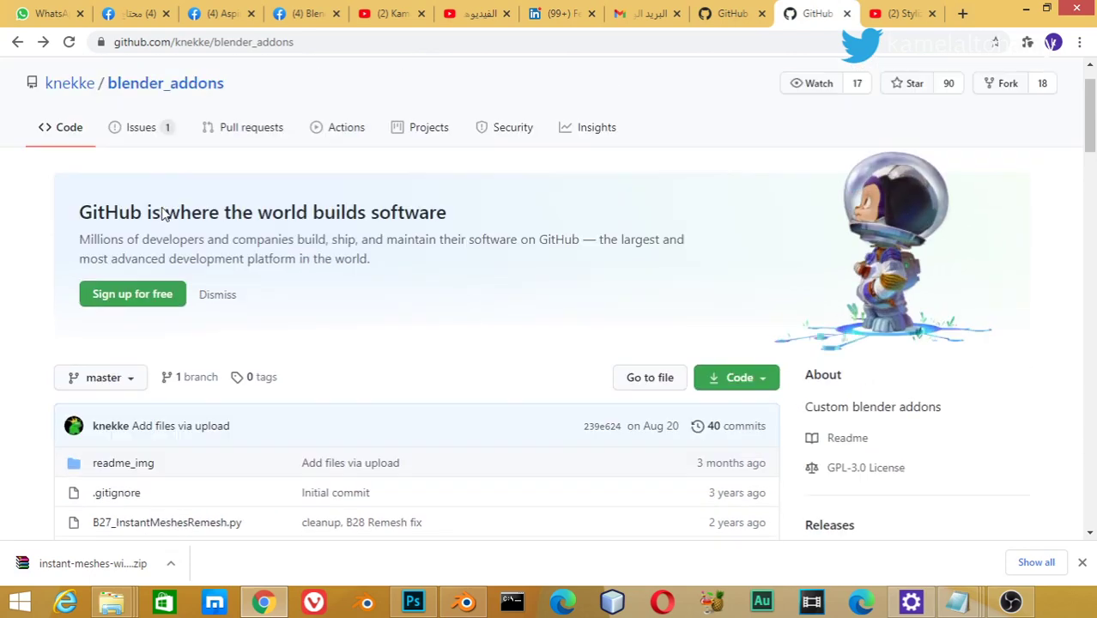
scroll(163, 214, up, 1)
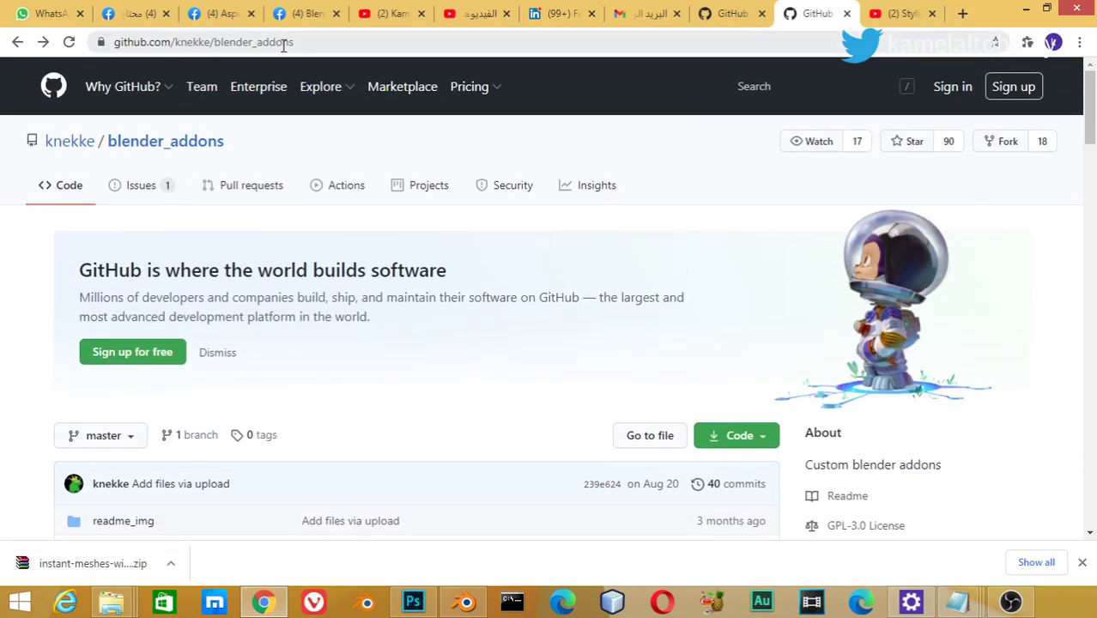
scroll(216, 385, down, 2)
scroll(213, 375, down, 3)
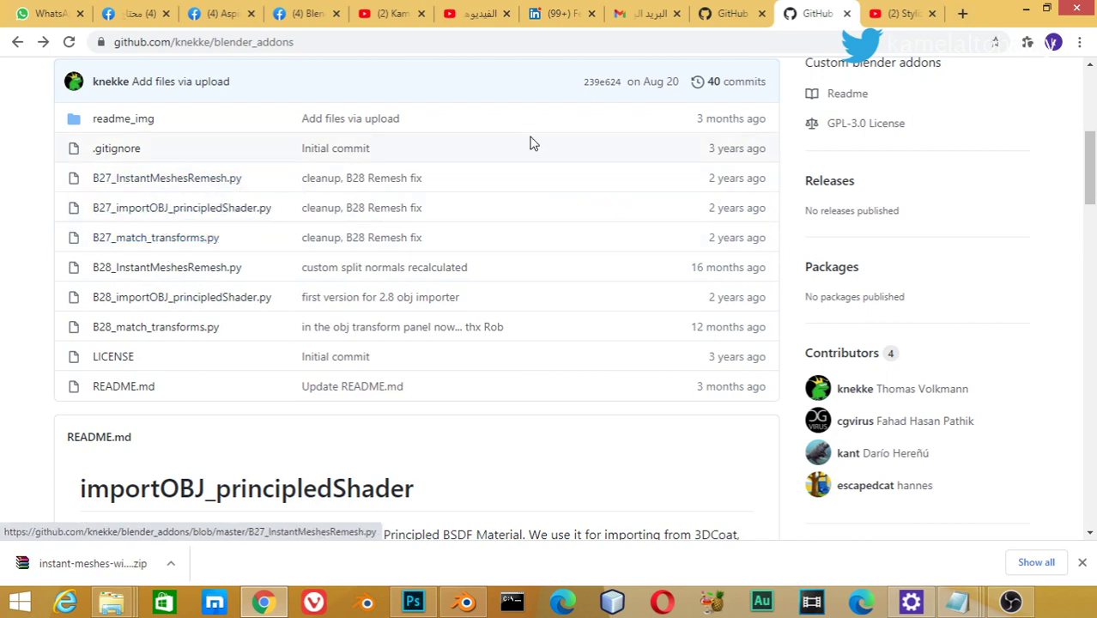
key(ctrl+shift+Tab)
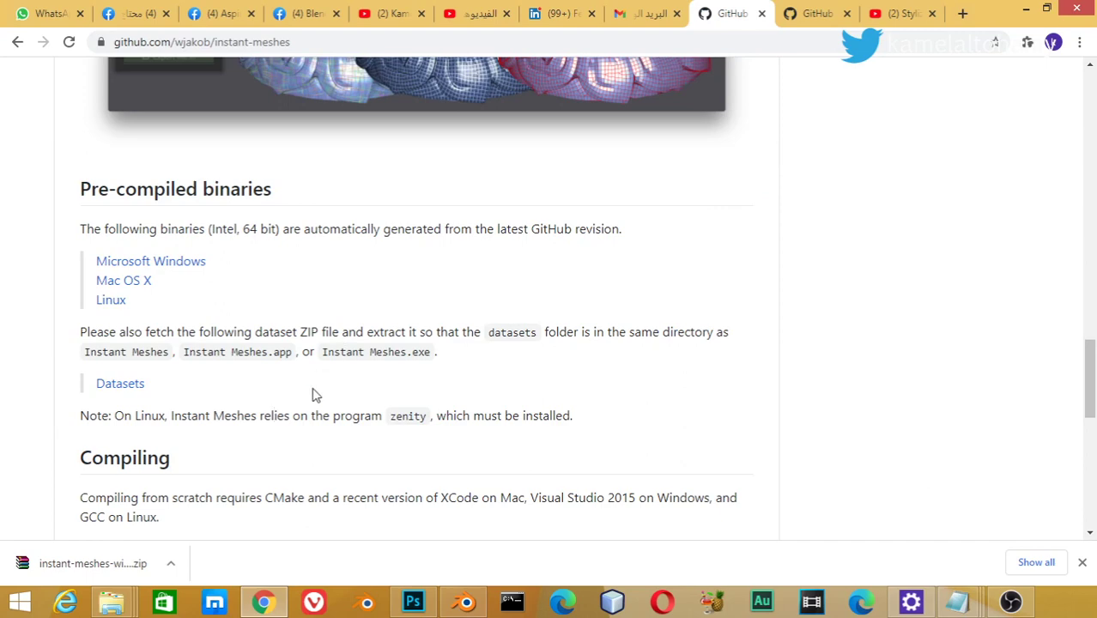
scroll(313, 395, up, 3)
scroll(314, 395, up, 3)
scroll(313, 395, up, 1)
scroll(314, 395, down, 3)
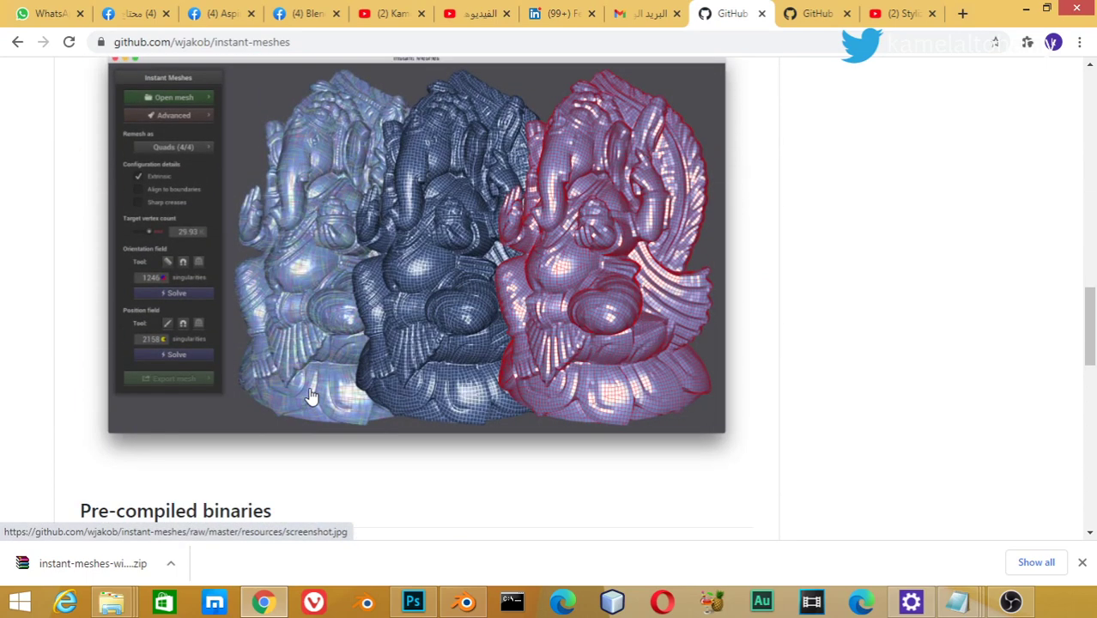
click(814, 13)
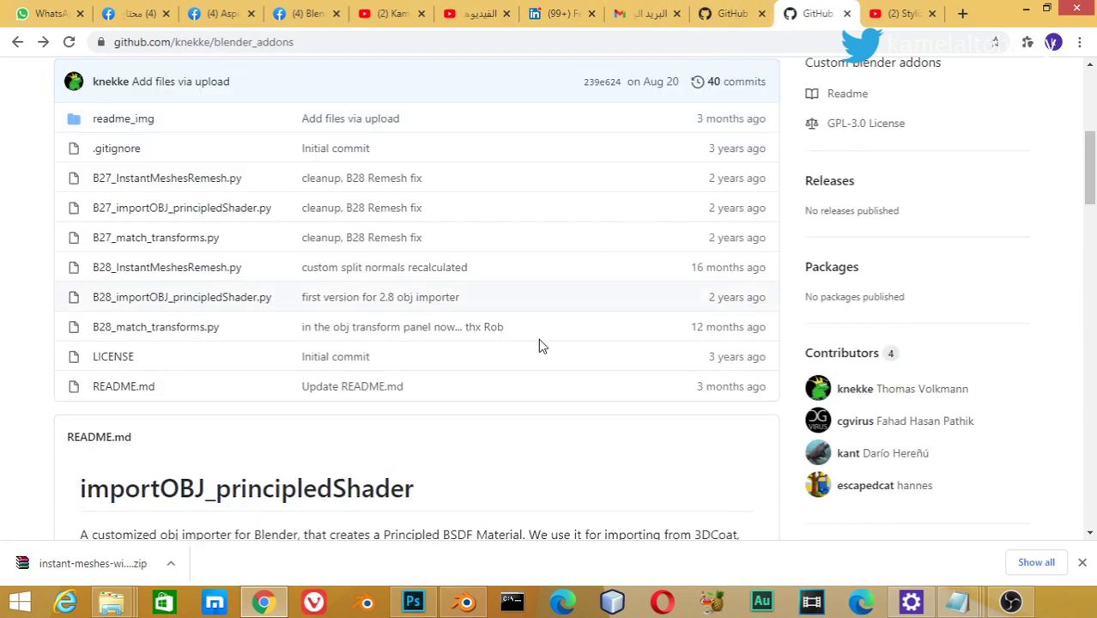
click(464, 603)
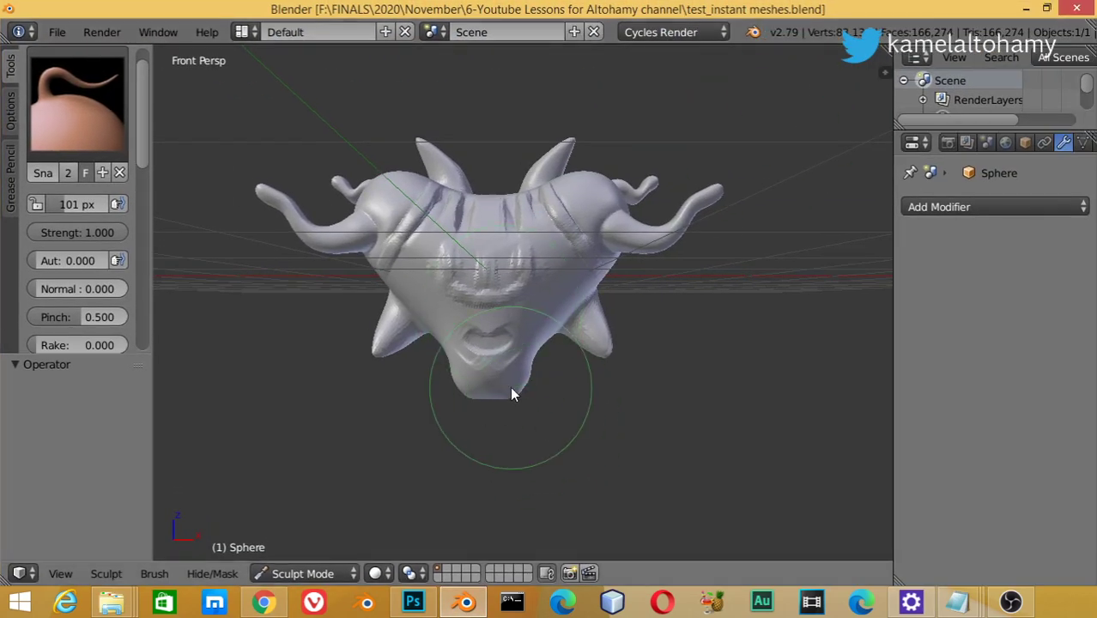
- Switch the Sphere mesh from Sculpt Mode to Object Mode and view it in Right Ortho
click(303, 573)
click(296, 551)
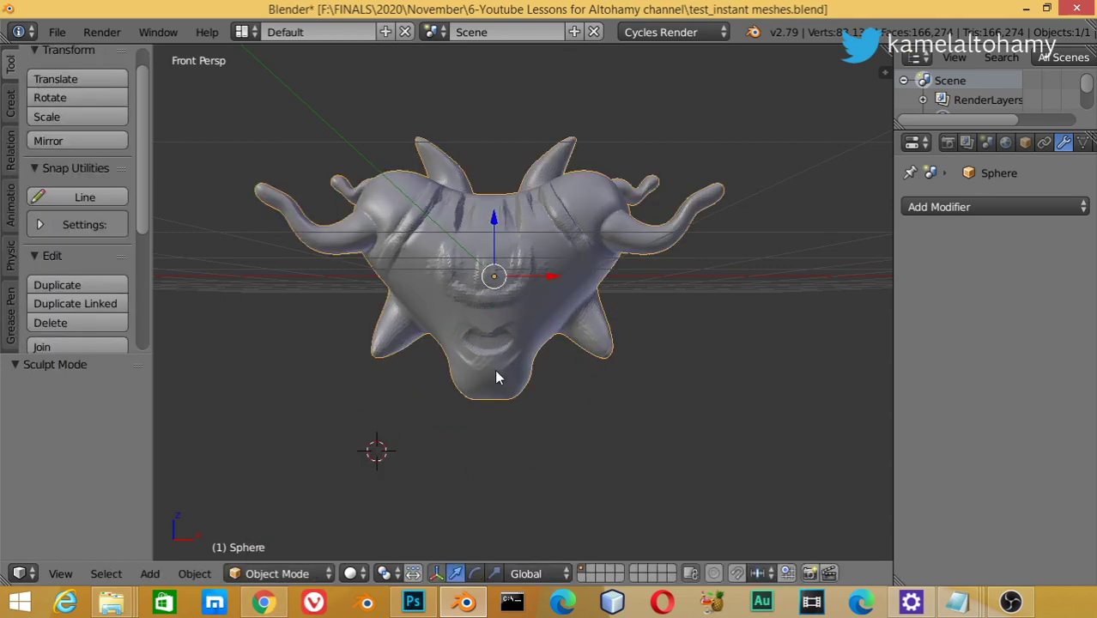
key(KP_3)
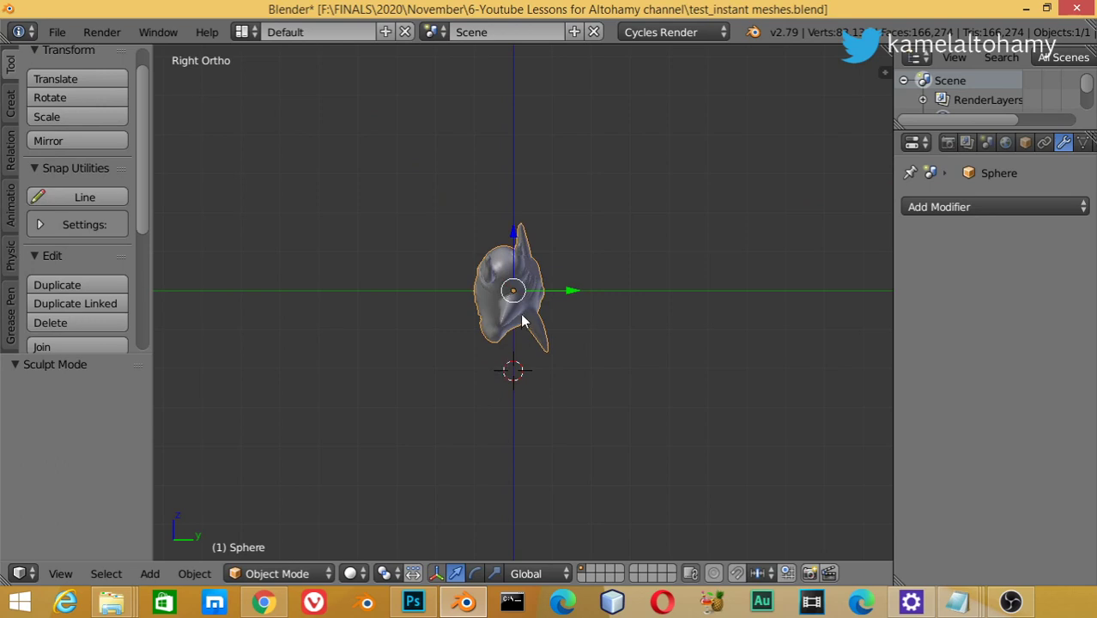
- Hide the tool shelf and open the Add-ons section of User Preferences
key(t)
click(57, 32)
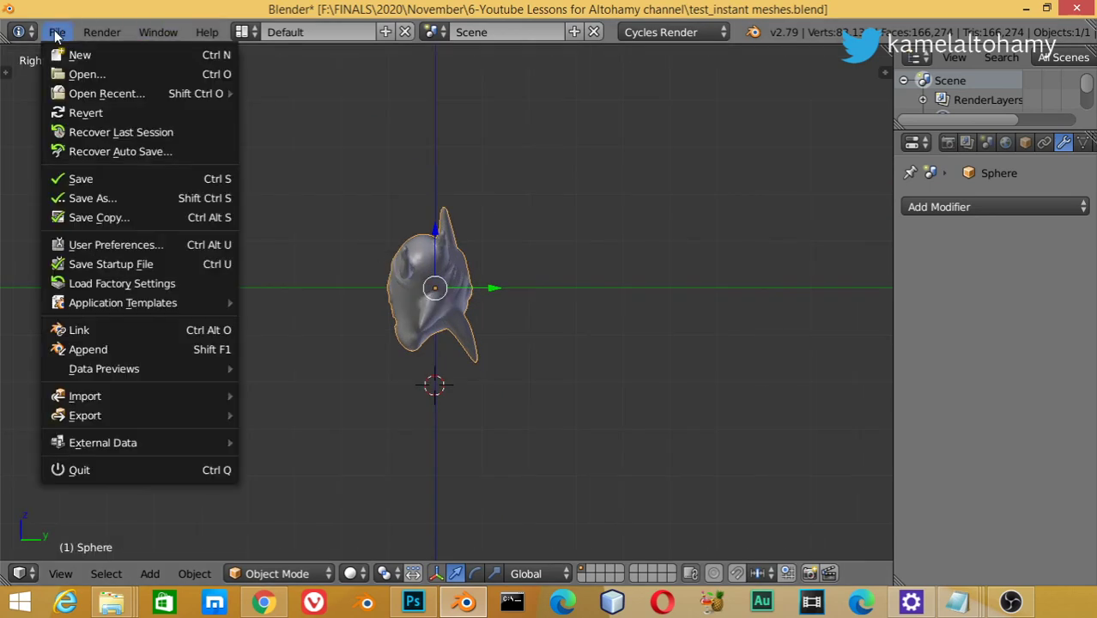
click(110, 247)
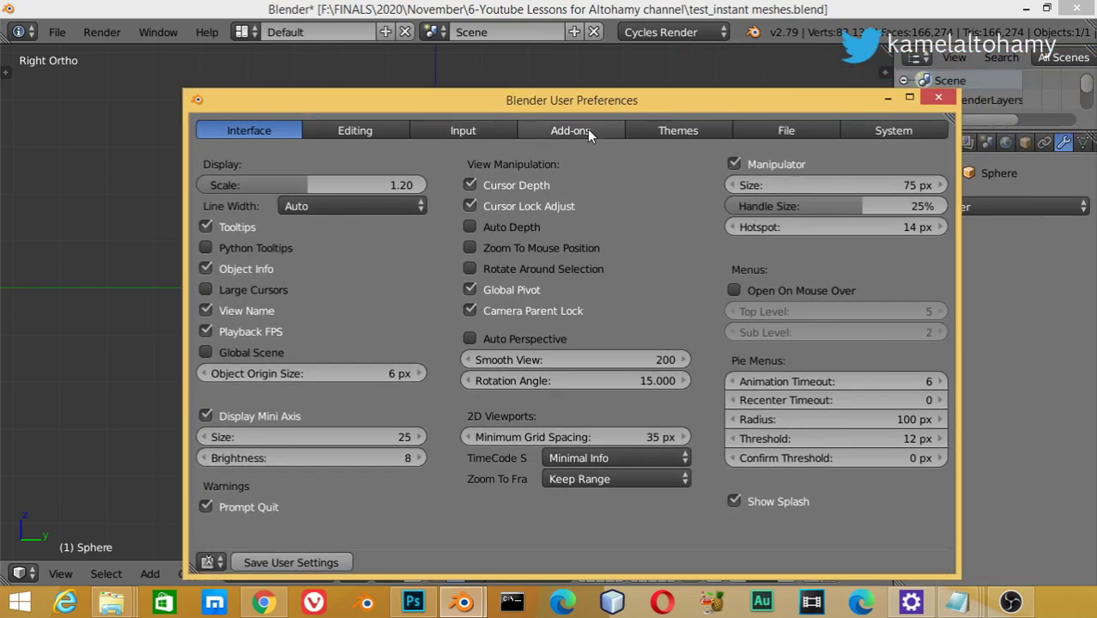
click(570, 130)
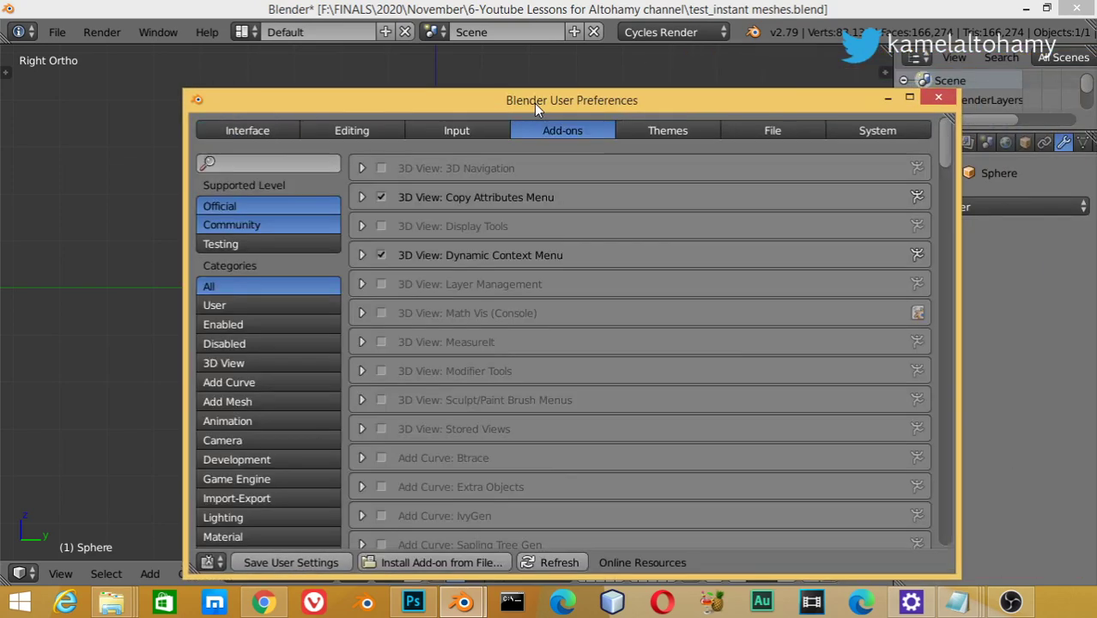
drag(509, 101, 483, 68)
- Browse Install Add-on from File to B27_InstantMeshesRemesh.py in the Instant Meshes folder, then return to Chrome
click(412, 529)
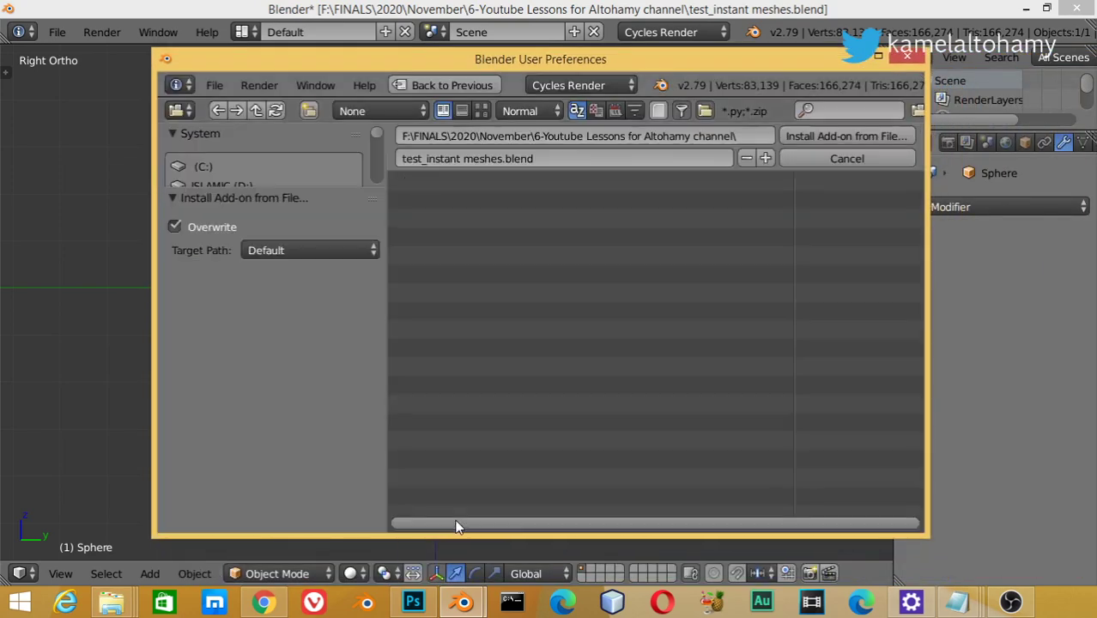
key(ctrl+v)
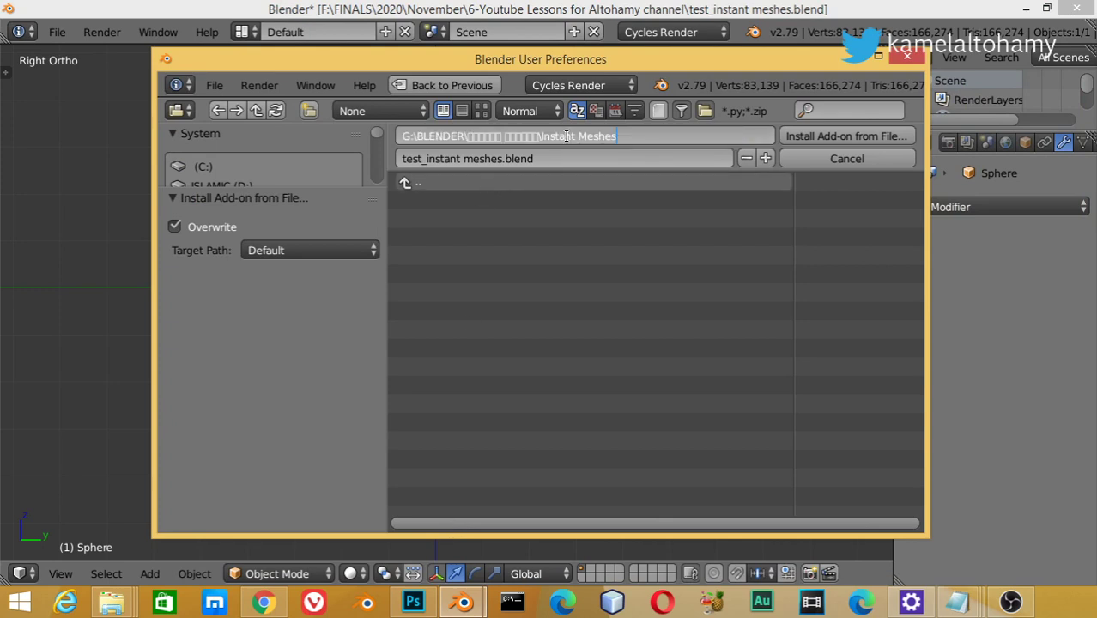
key(Return)
click(523, 199)
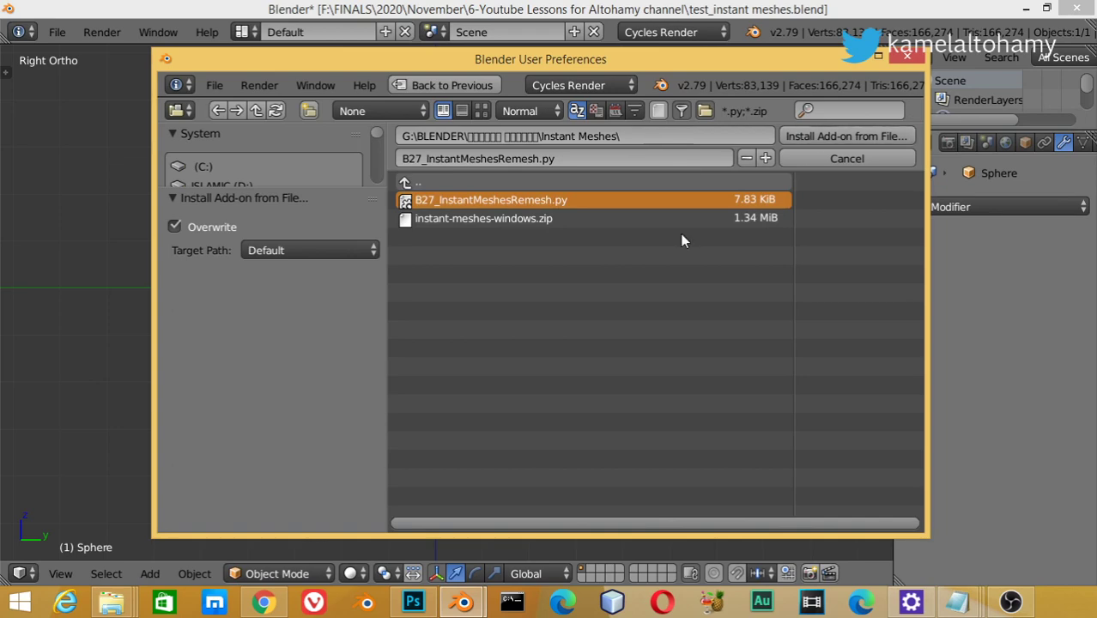
click(263, 601)
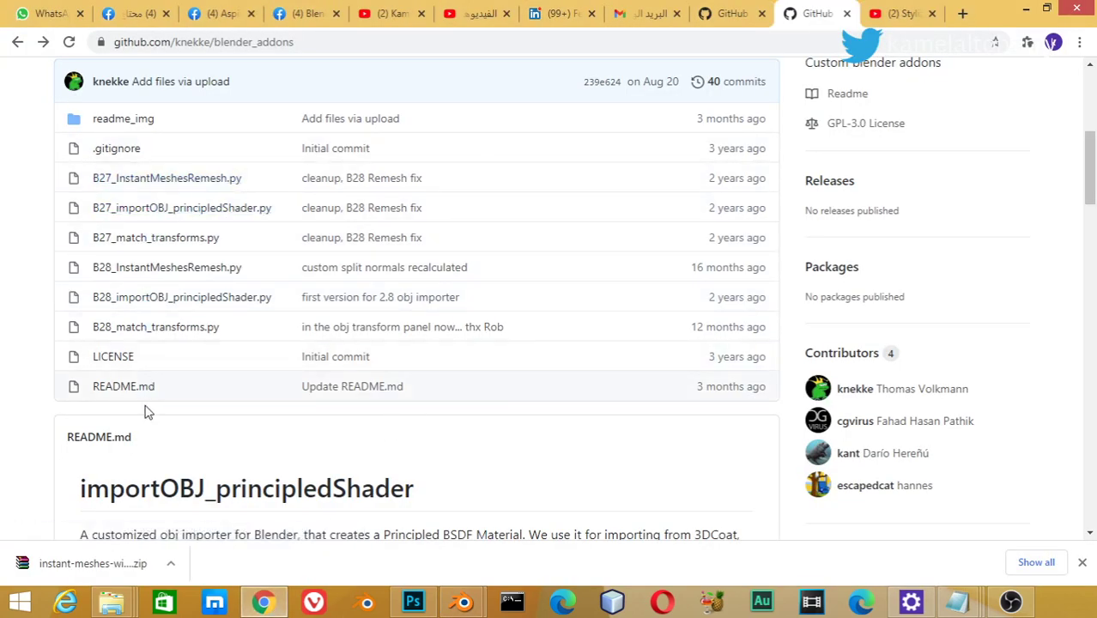
- Open the raw B27_InstantMeshesRemesh.py script on GitHub, then start and cancel a Save as
click(148, 182)
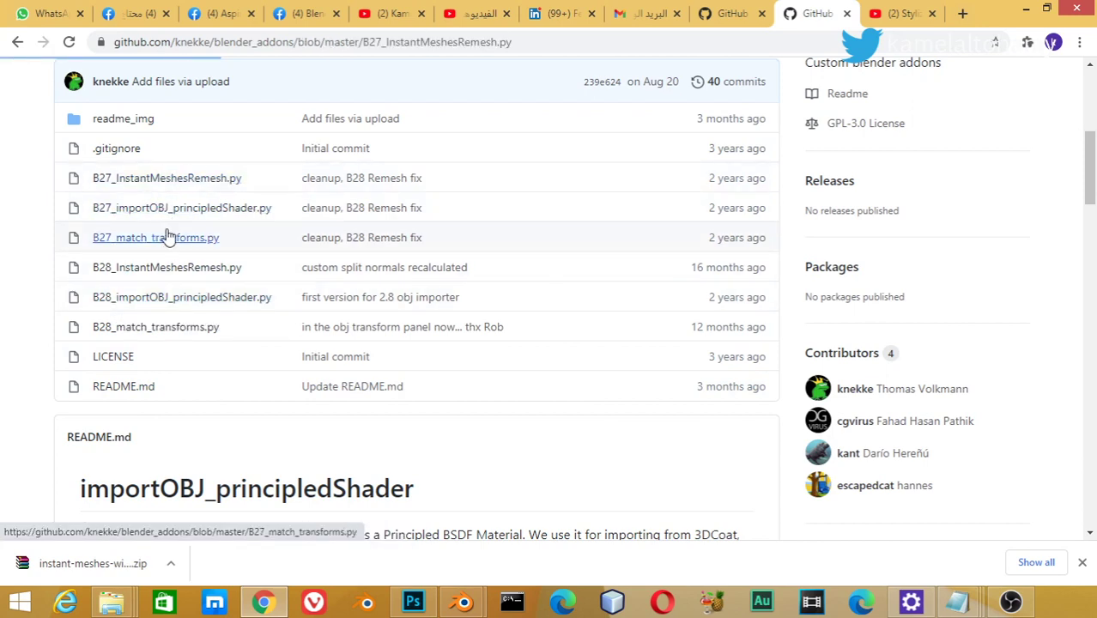
scroll(225, 358, down, 4)
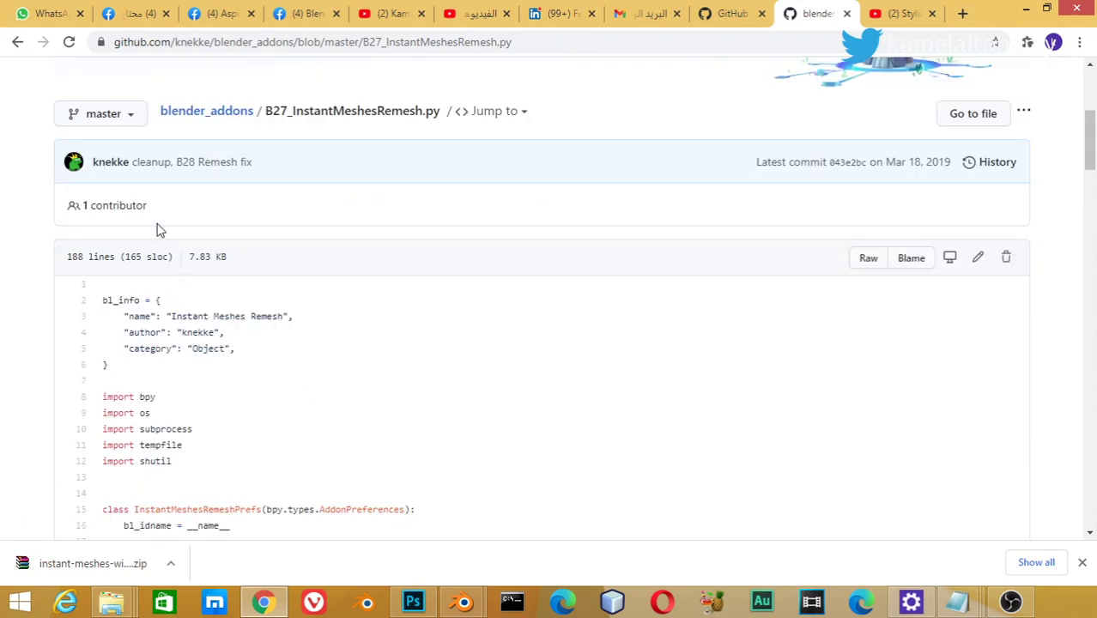
click(870, 258)
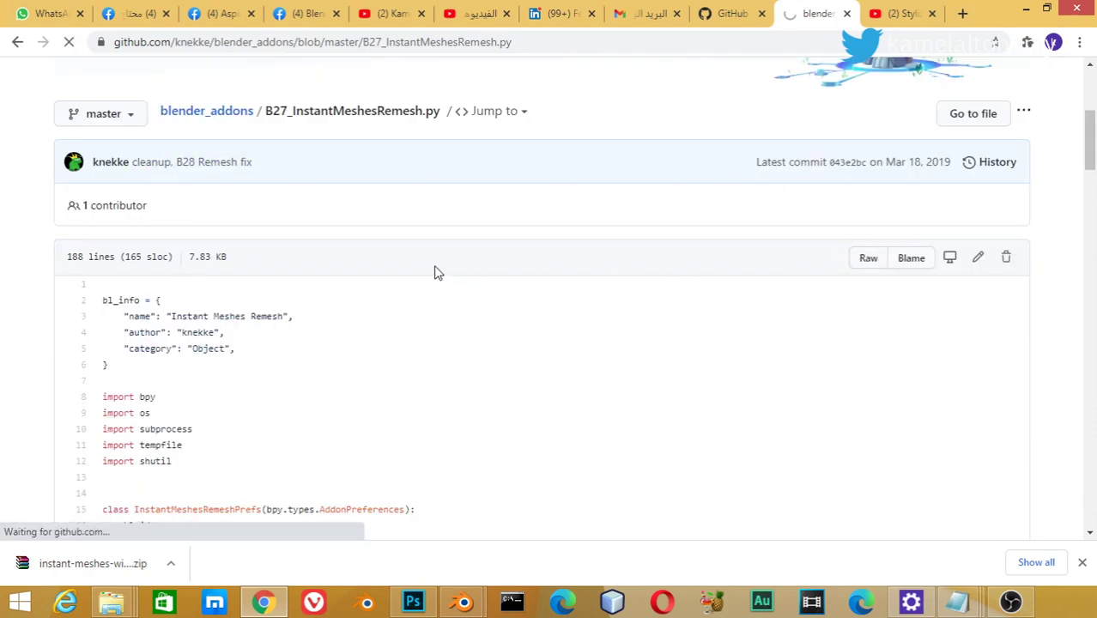
right_click(107, 209)
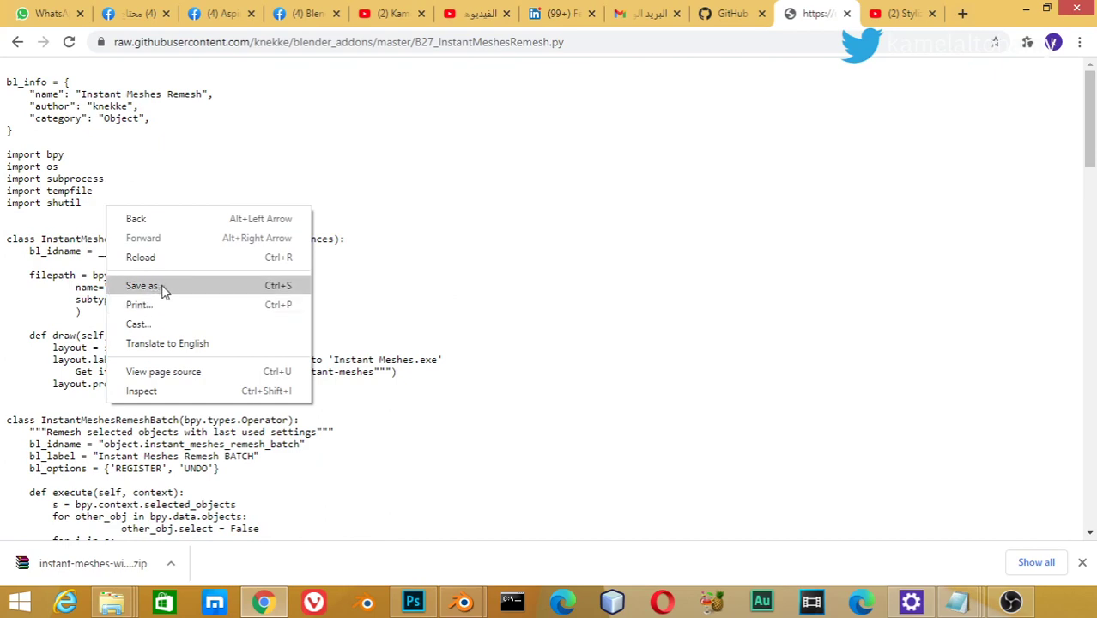
click(182, 292)
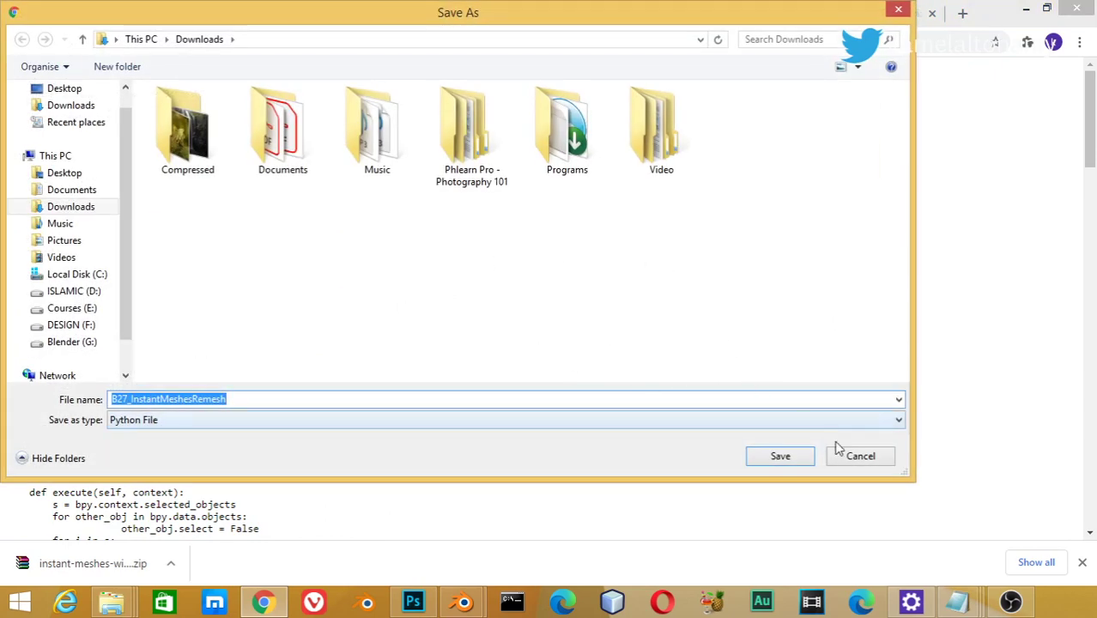
click(859, 456)
mouse_move(464, 602)
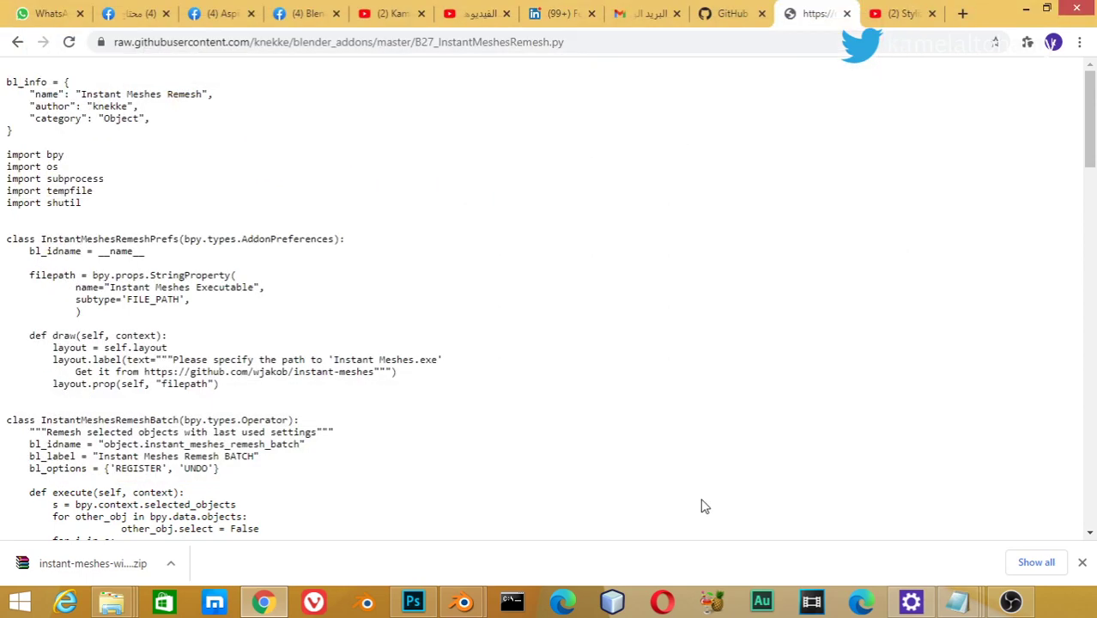
- Install B27_InstantMeshesRemesh.py and enable the Instant Meshes Remesh add-on
click(512, 527)
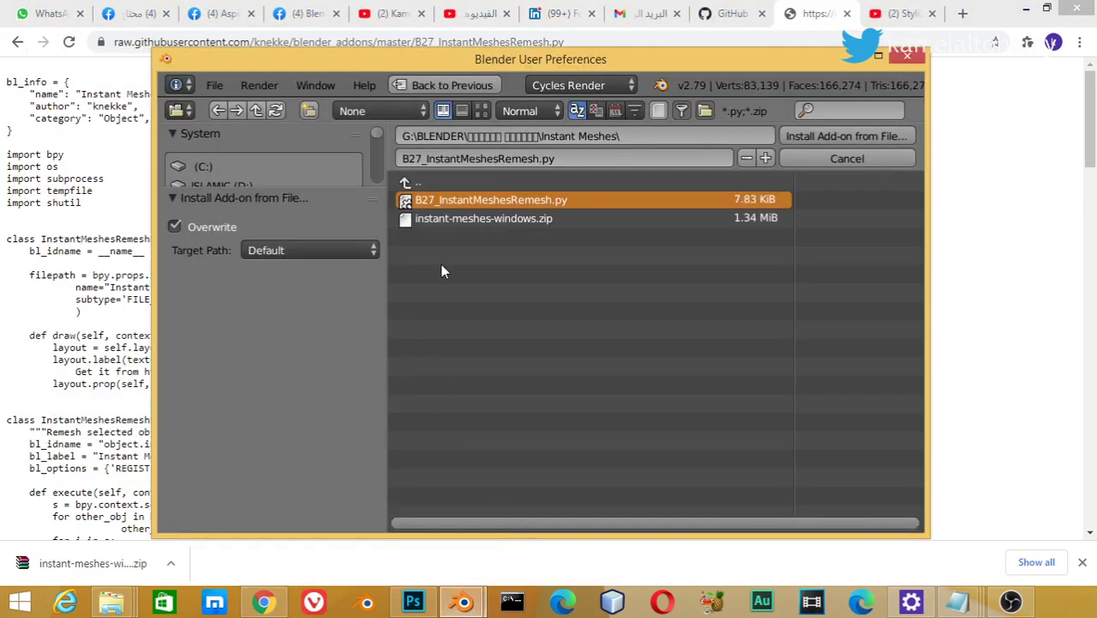
click(858, 135)
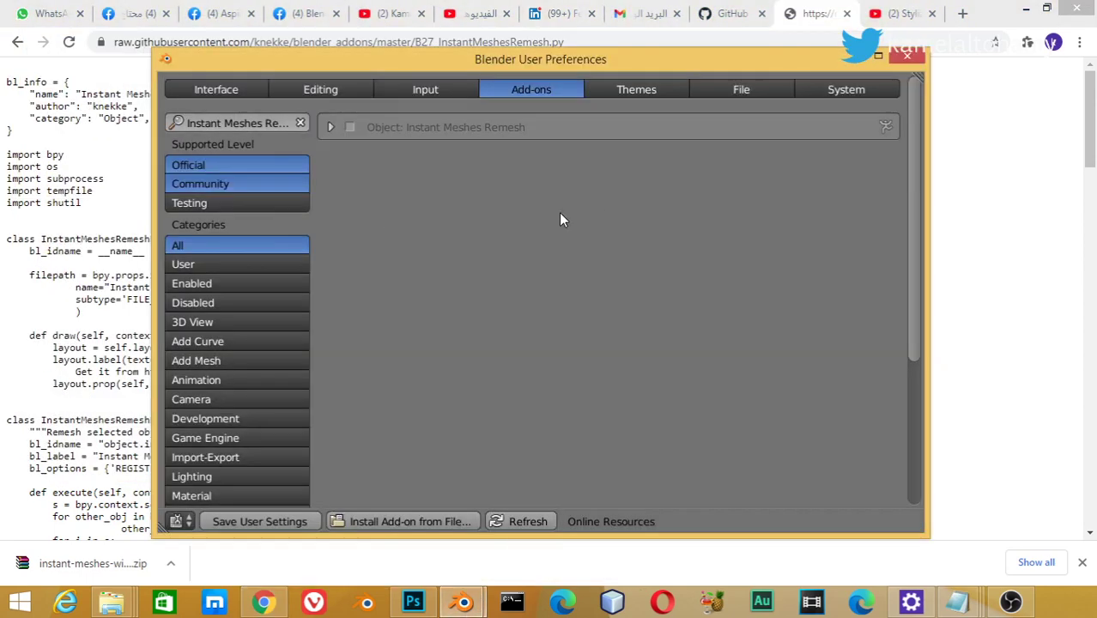
click(350, 127)
click(331, 126)
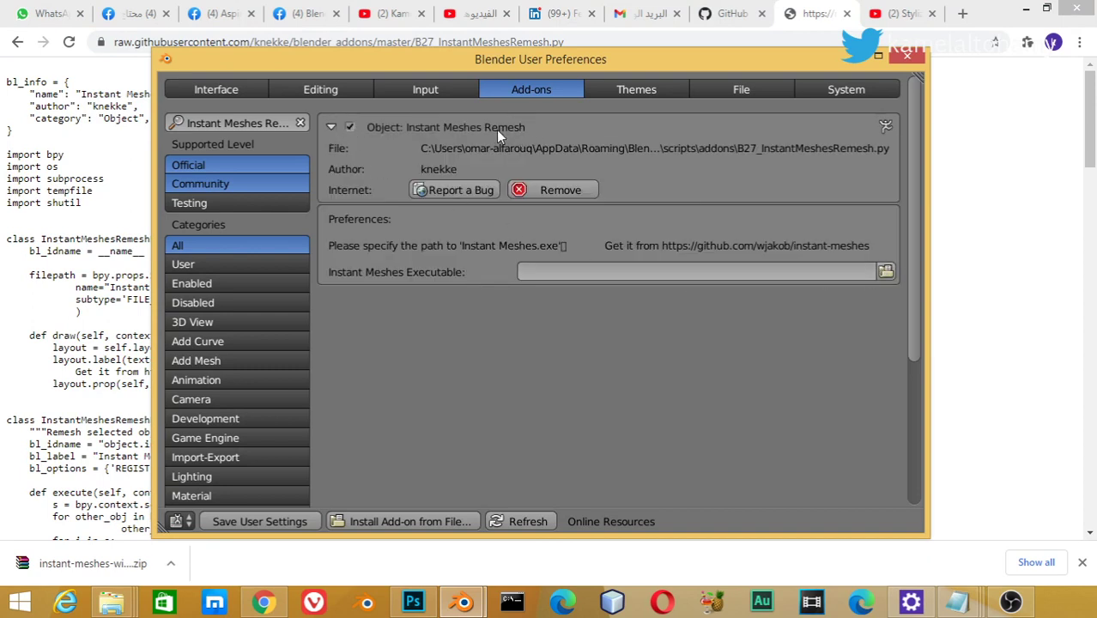
- Set the add-on's Instant Meshes Executable to Instant Meshes.exe and close User Preferences
click(885, 271)
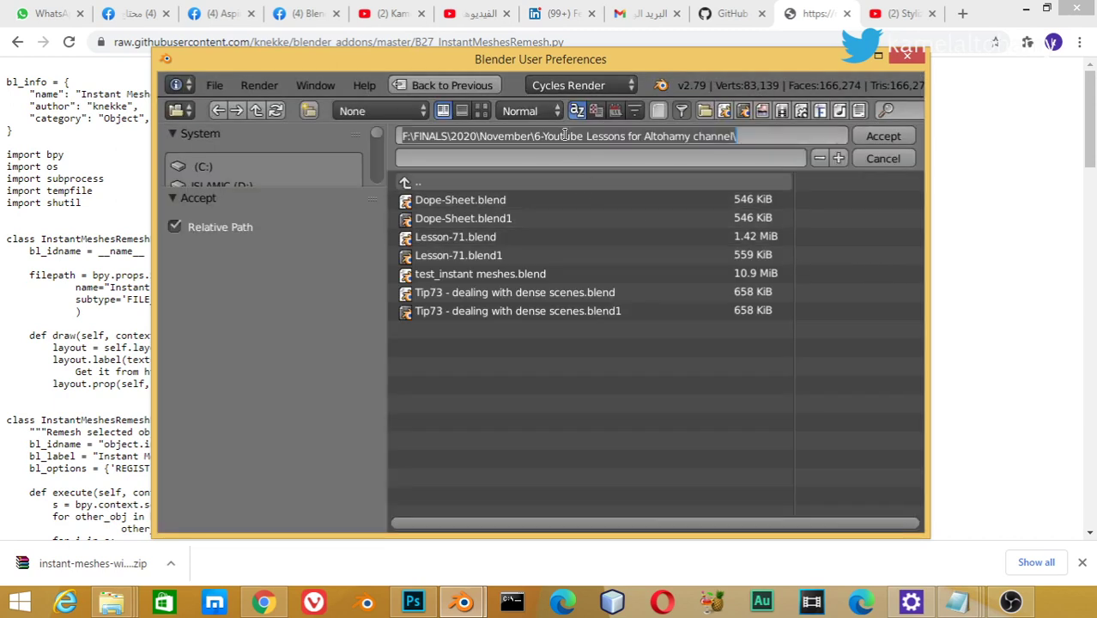
key(ctrl+v)
key(Return)
click(500, 223)
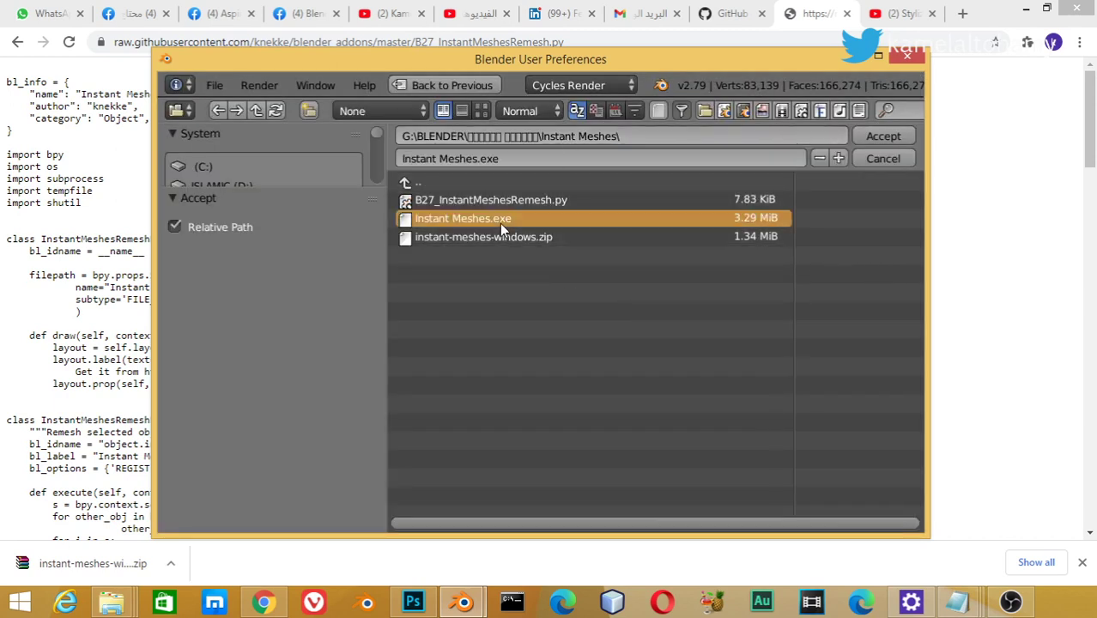
click(866, 135)
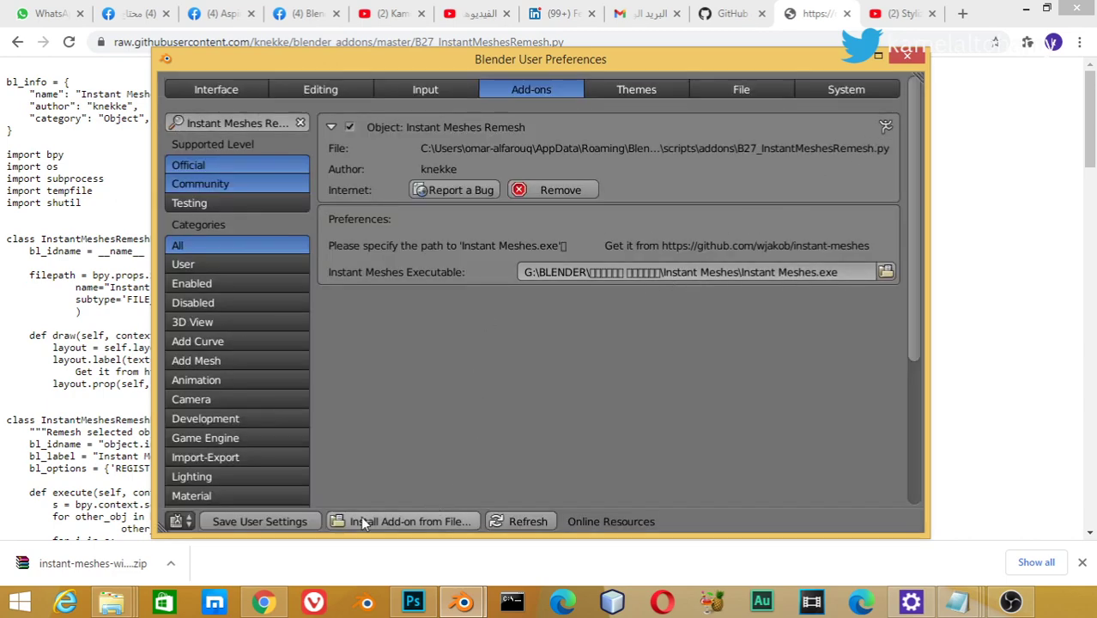
click(259, 521)
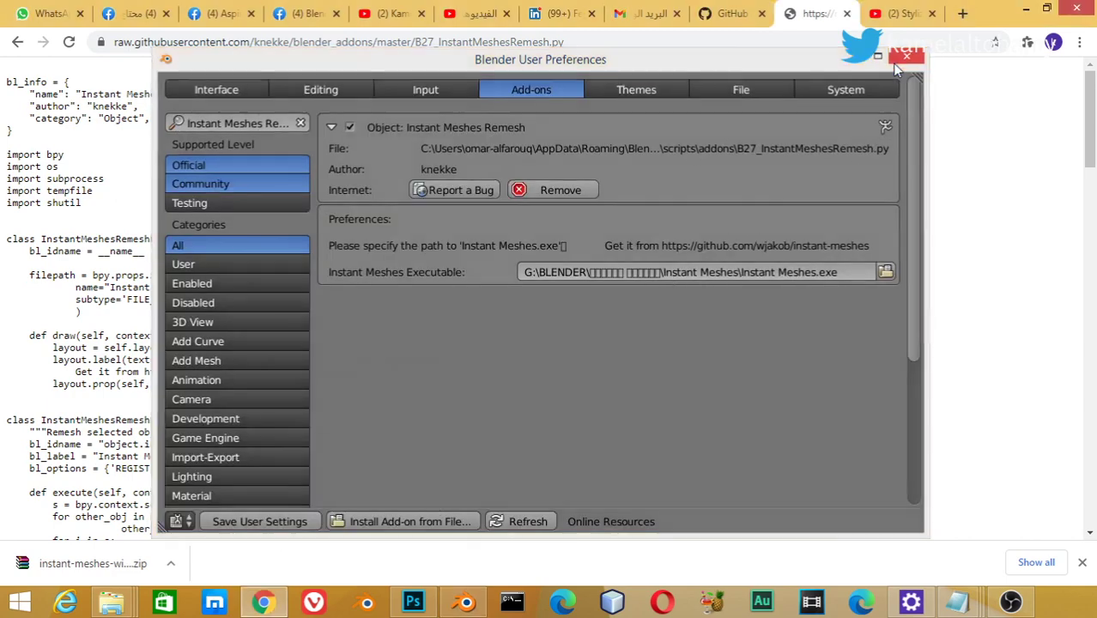
click(907, 55)
click(477, 599)
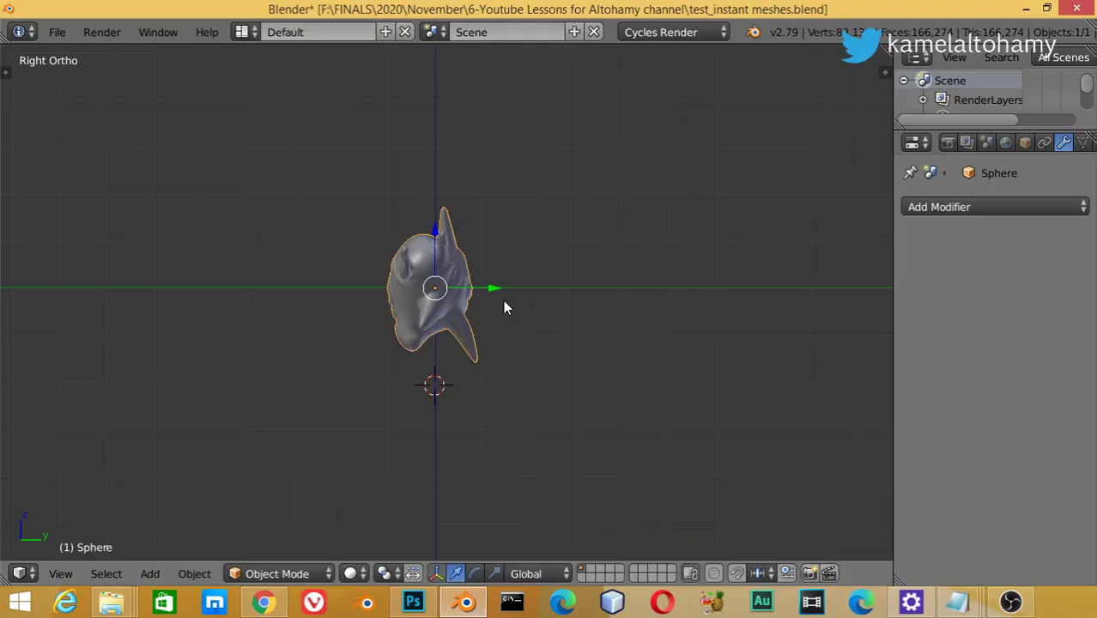
- In front view, duplicate the creature twice along X, one copy right and one left
key(KP_1)
scroll(475, 262, up, 3)
scroll(478, 270, down, 3)
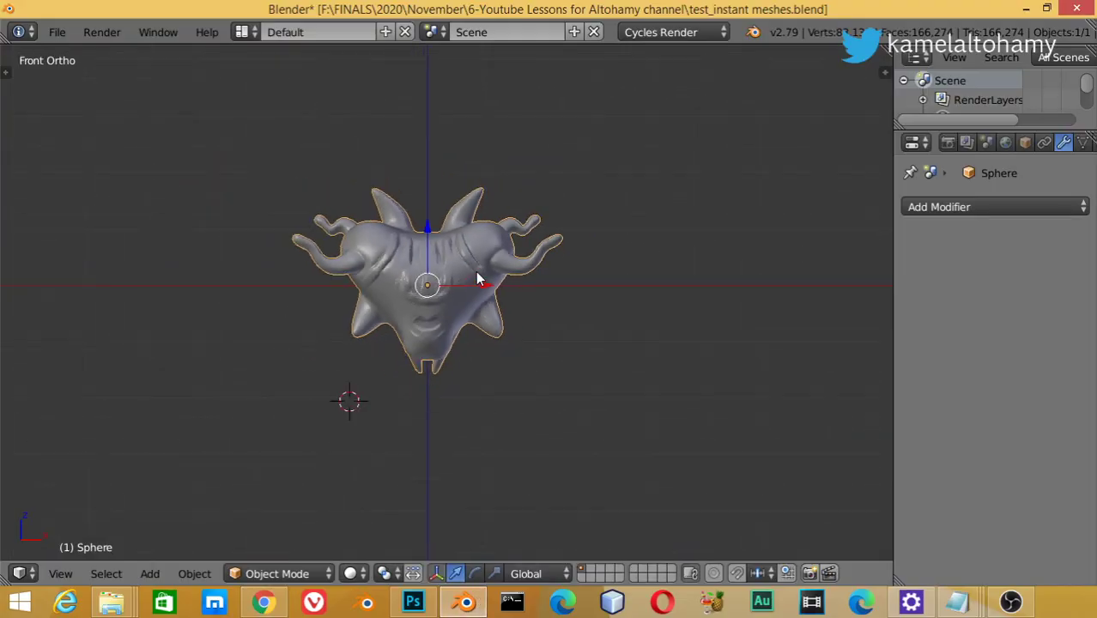
key(shift+d)
key(x)
click(633, 262)
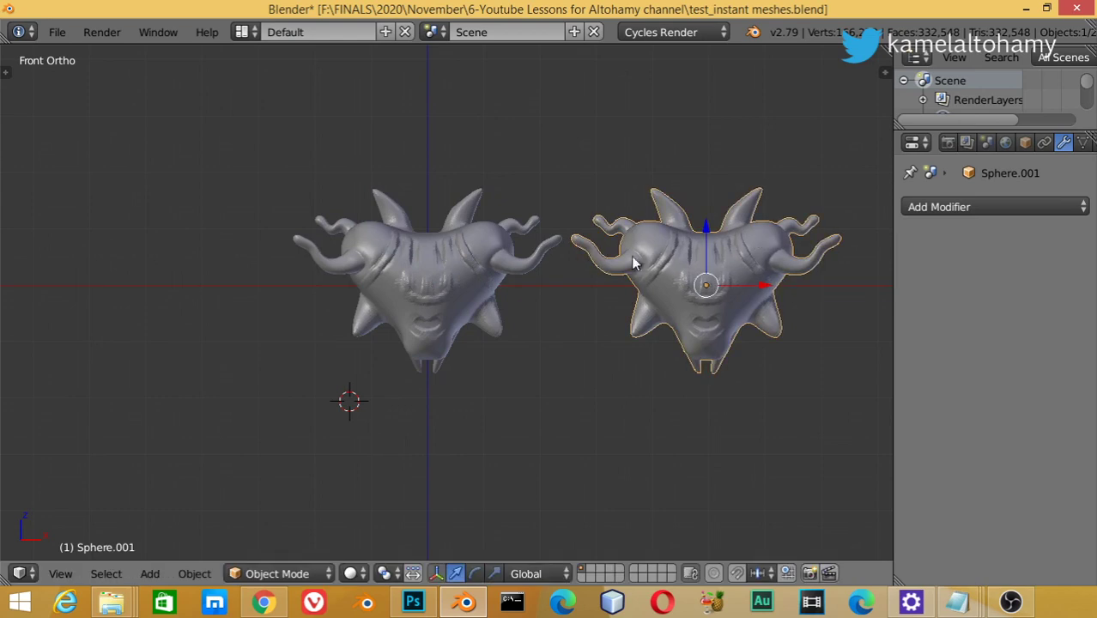
key(shift+d)
key(x)
click(24, 269)
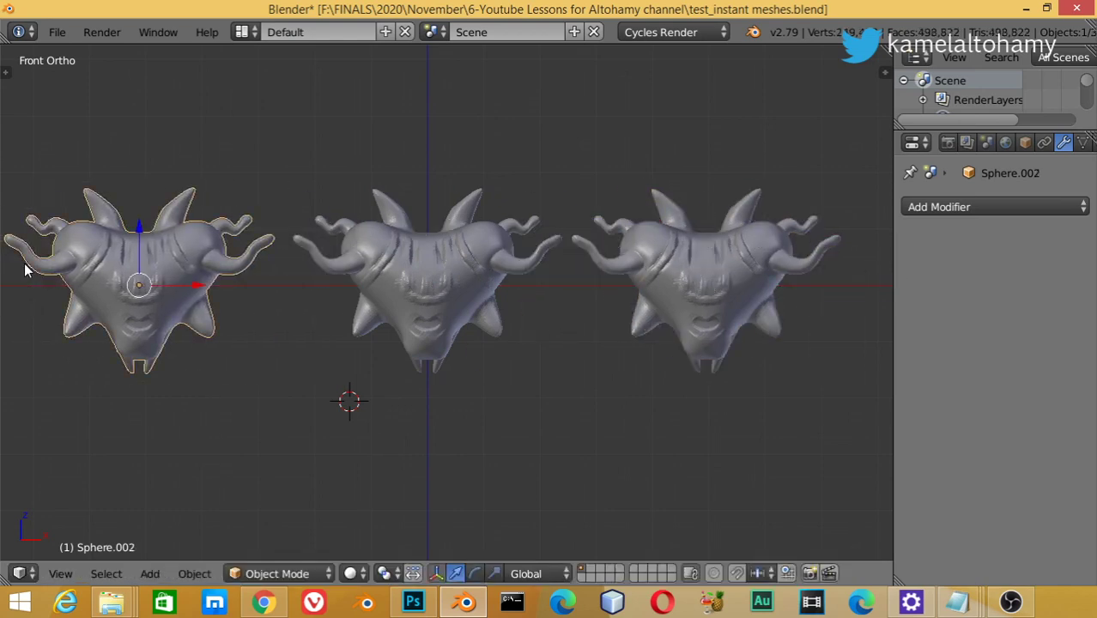
mouse_move(618, 268)
shift+middle_down()
mouse_move(635, 269)
mouse_move(584, 272)
shift+middle_up()
- Add a Smooth-mode Remesh modifier with Octree Depth 7 to the right copy, Sphere.001
right_click(838, 248)
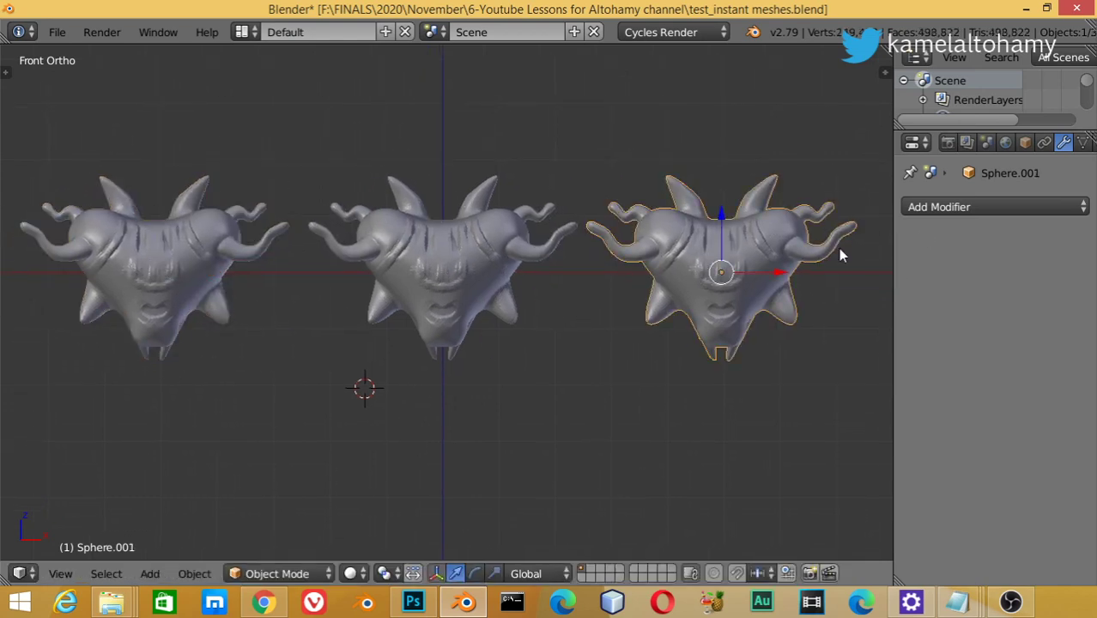
click(939, 207)
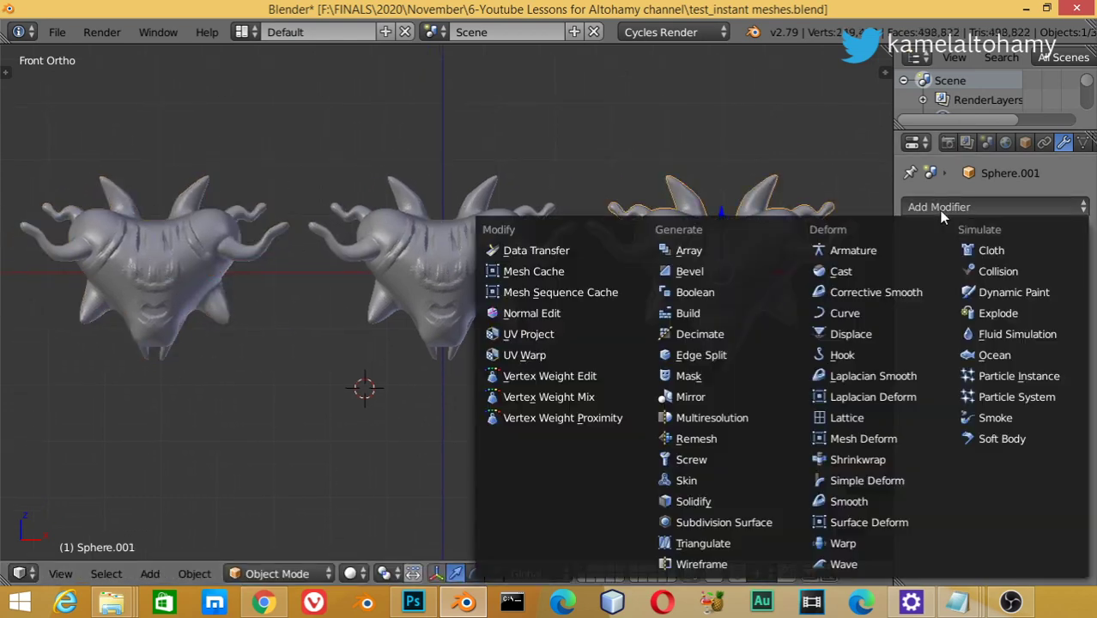
click(714, 437)
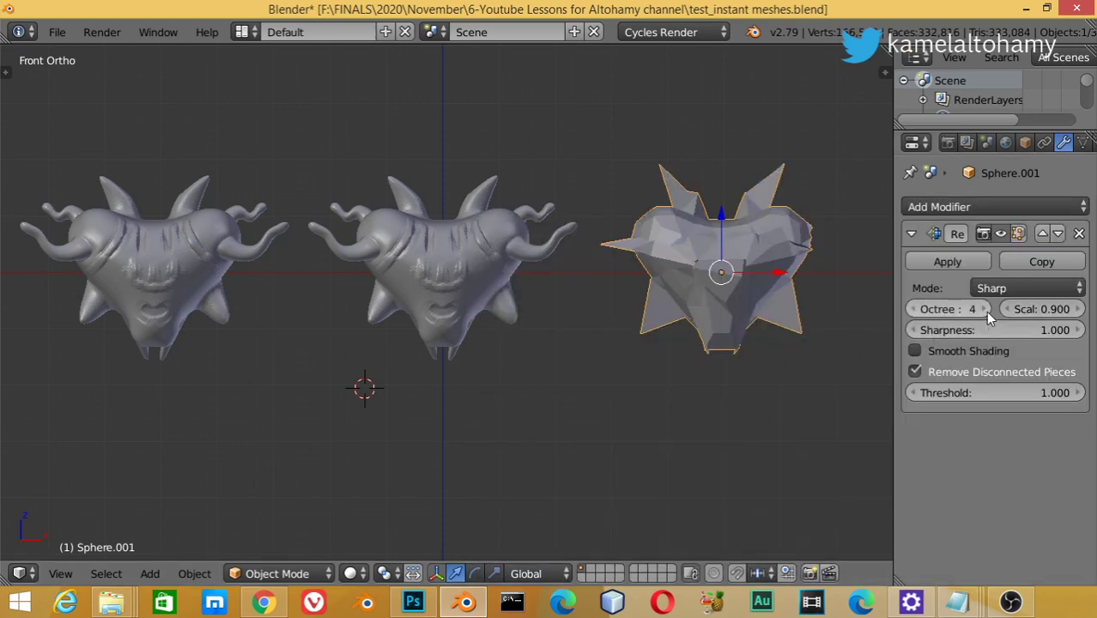
click(1012, 288)
click(996, 246)
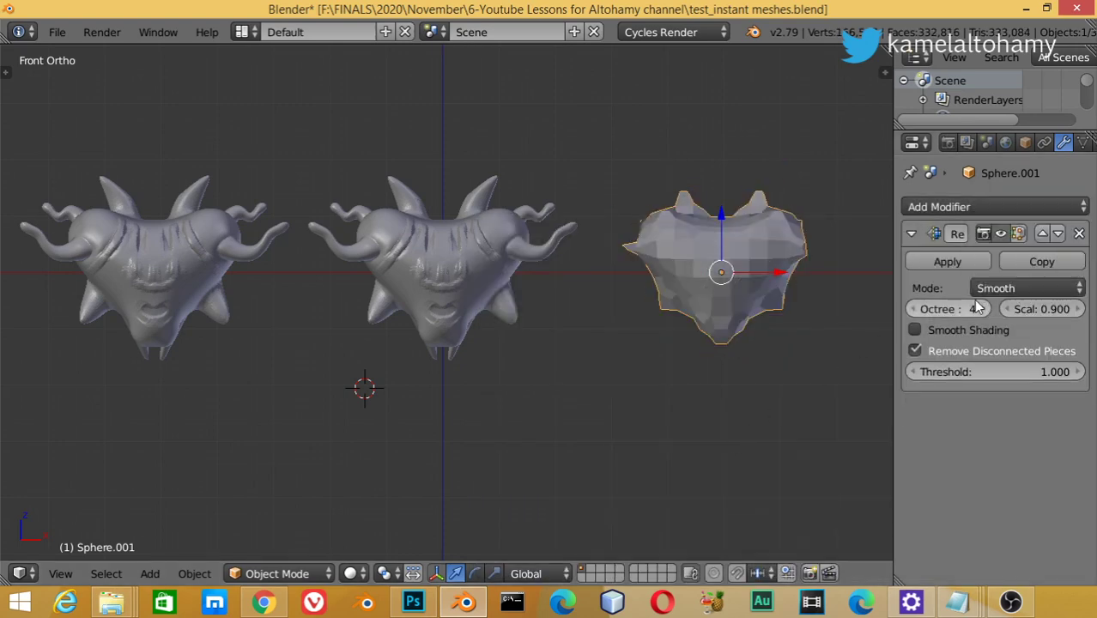
click(986, 310)
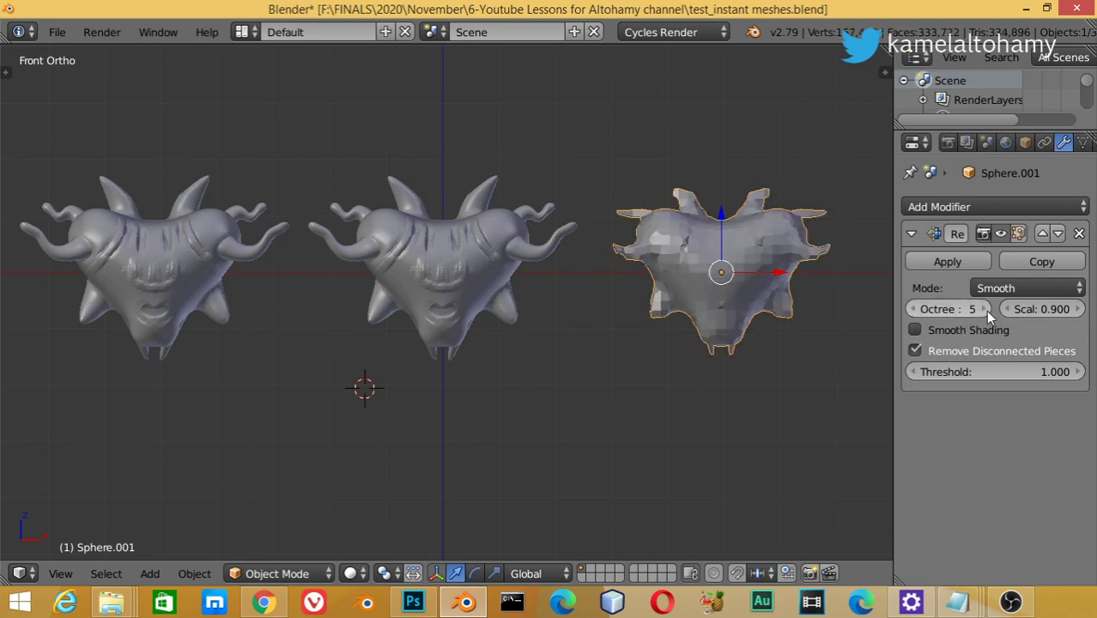
click(985, 309)
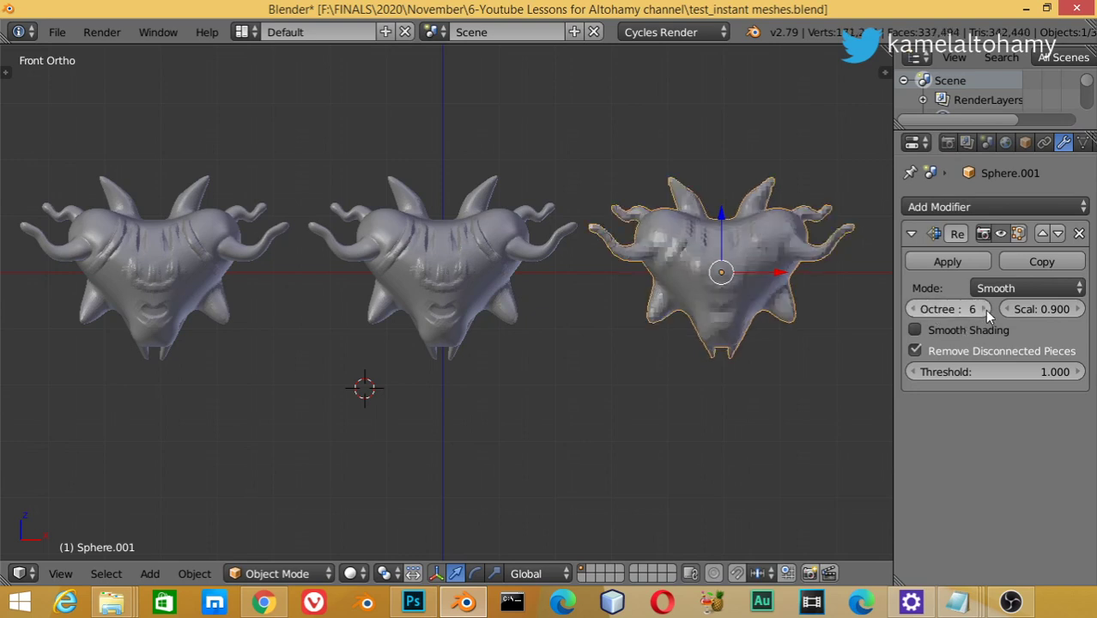
shift+middle_drag(811, 288, 757, 284)
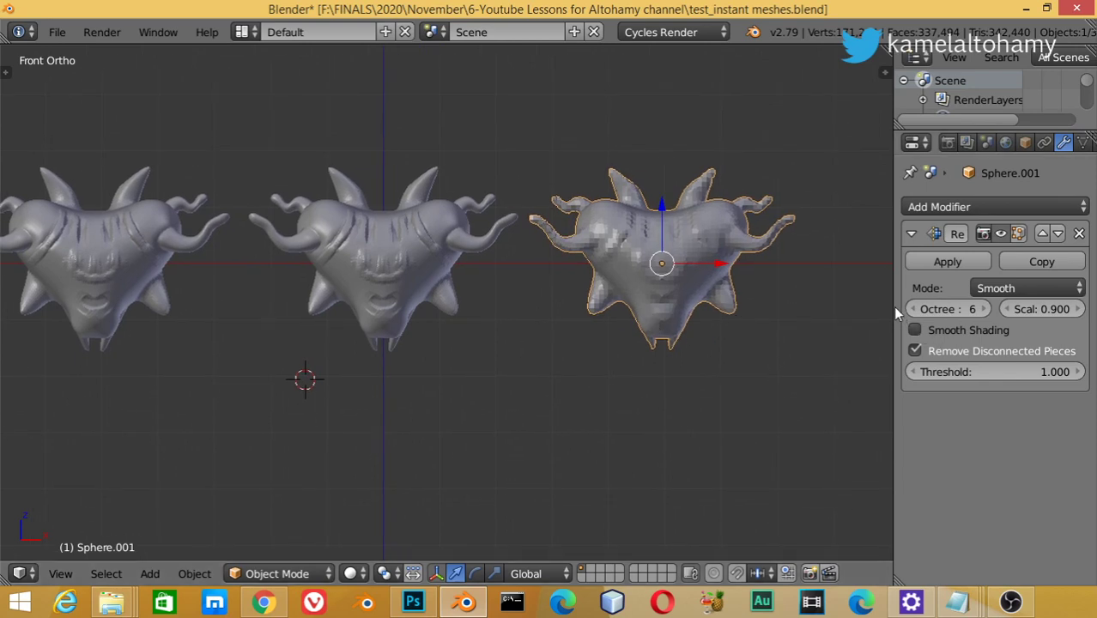
drag(894, 306, 737, 309)
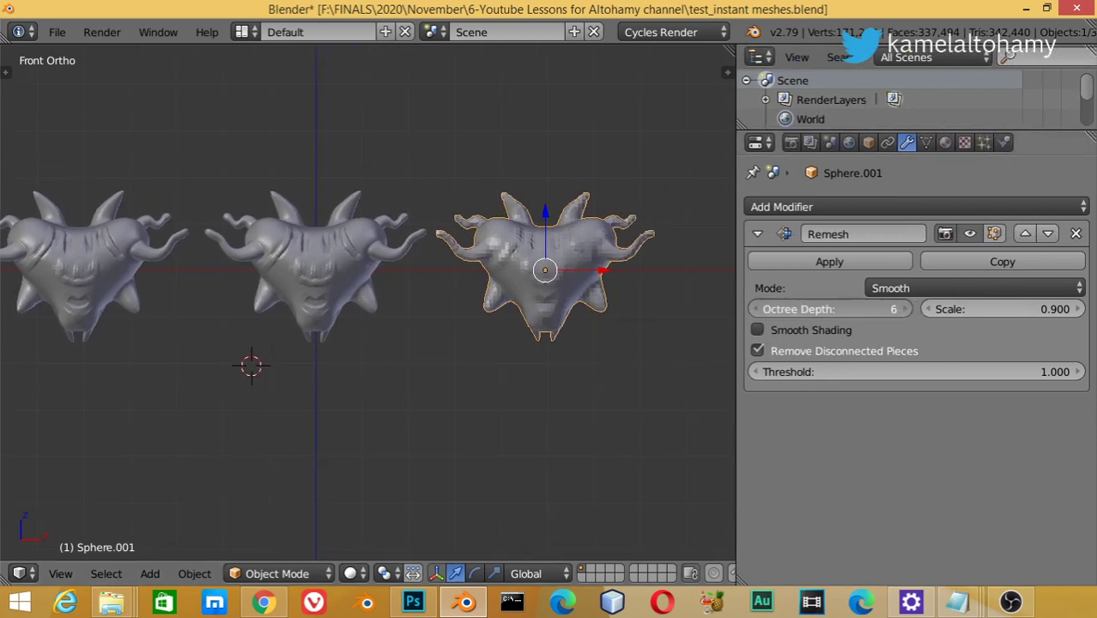
click(904, 316)
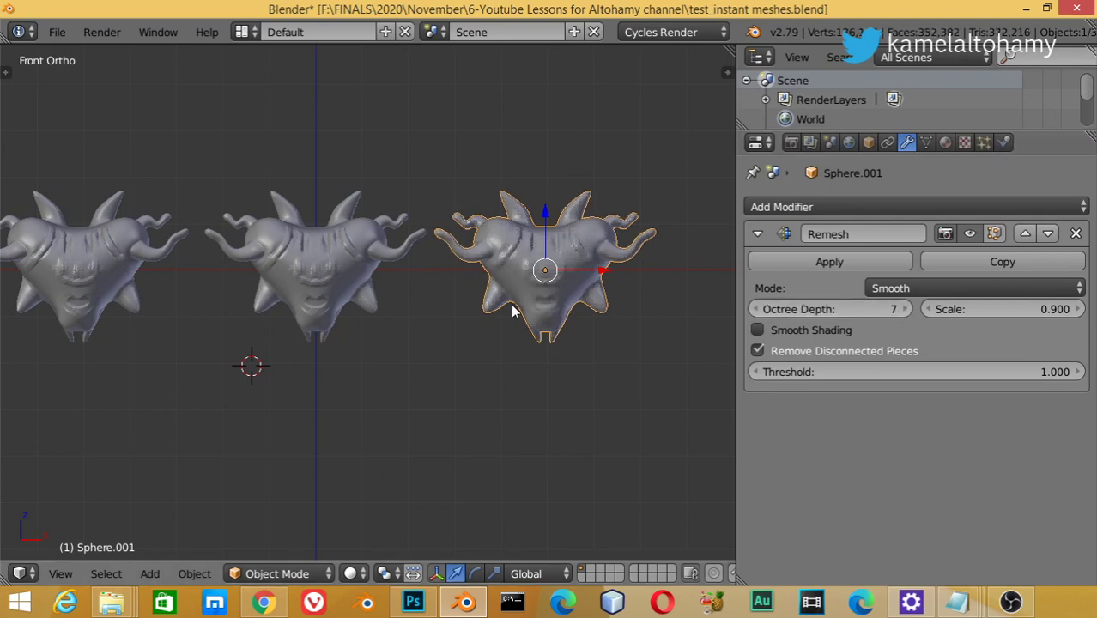
shift+middle_drag(515, 306, 588, 326)
- Move the remeshed copy to layer 2 and run Instant Meshes Remesh on the left copy, Sphere.002
key(m)
key(2)
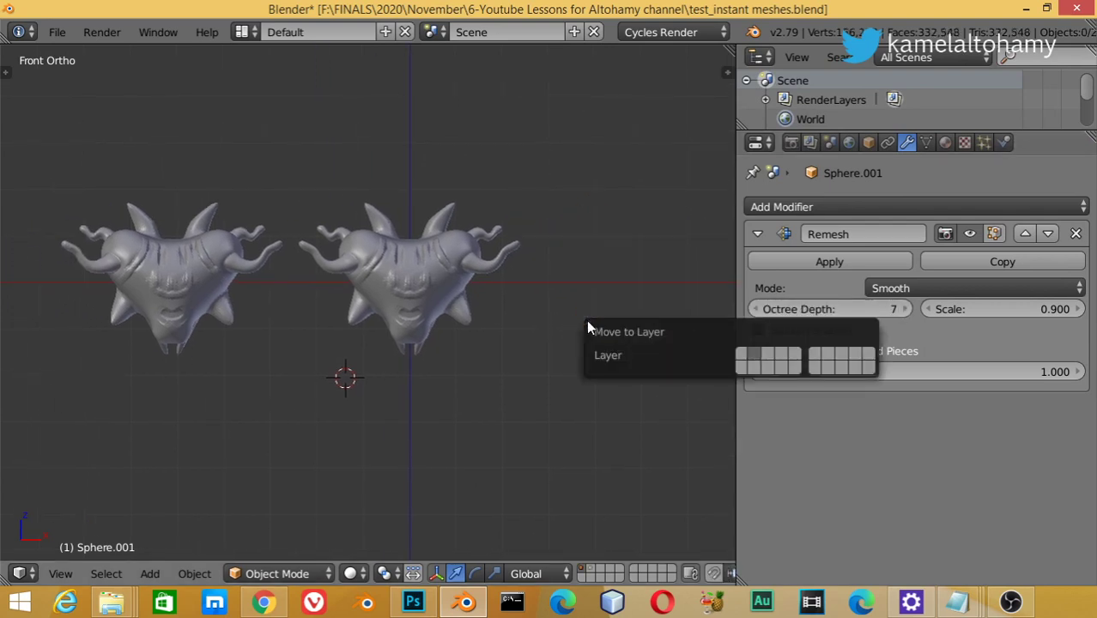
right_click(237, 262)
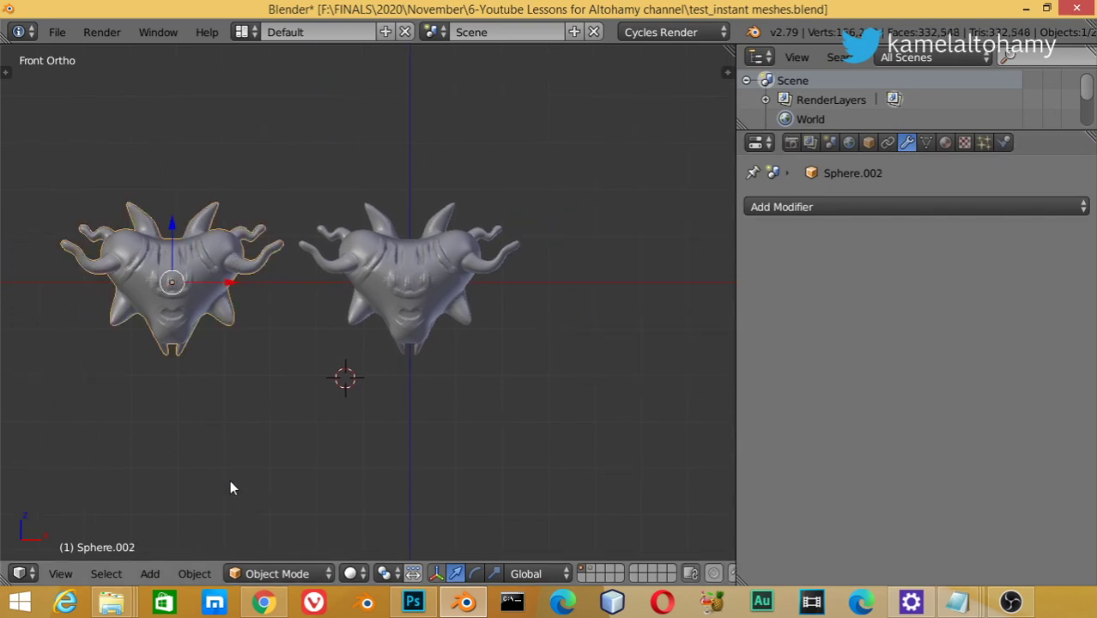
click(190, 573)
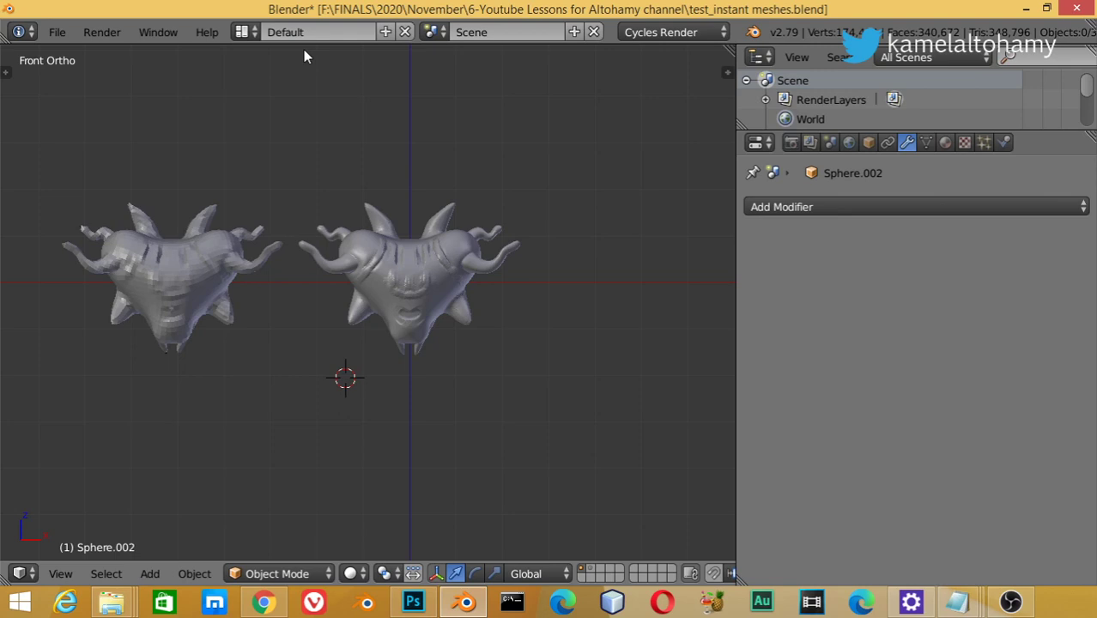
- Center the remeshed creature, open the tool shelf and set Instant Meshes Vertex Count to 3500
scroll(204, 254, up, 3)
scroll(167, 250, up, 2)
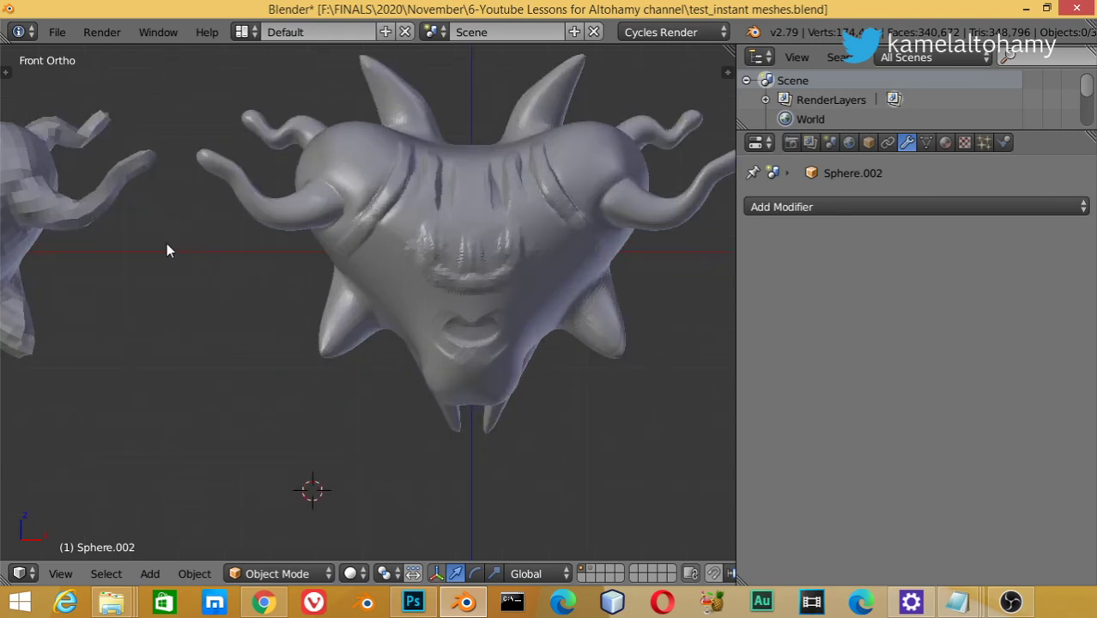
mouse_move(132, 254)
shift+middle_down()
mouse_move(455, 297)
mouse_move(407, 292)
shift+middle_up()
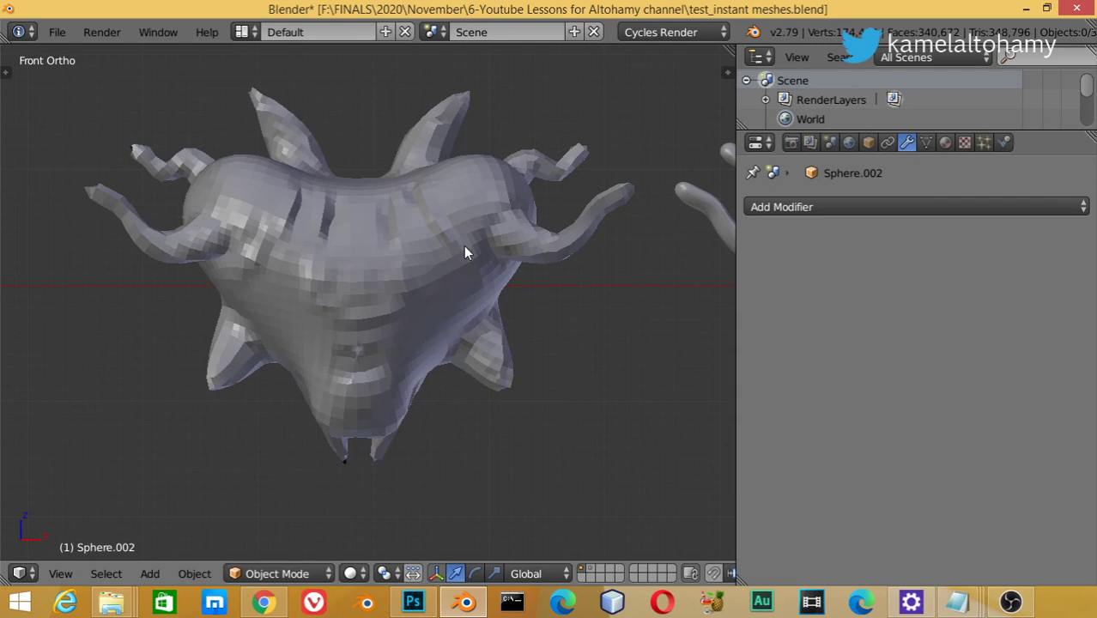
scroll(417, 277, down, 1)
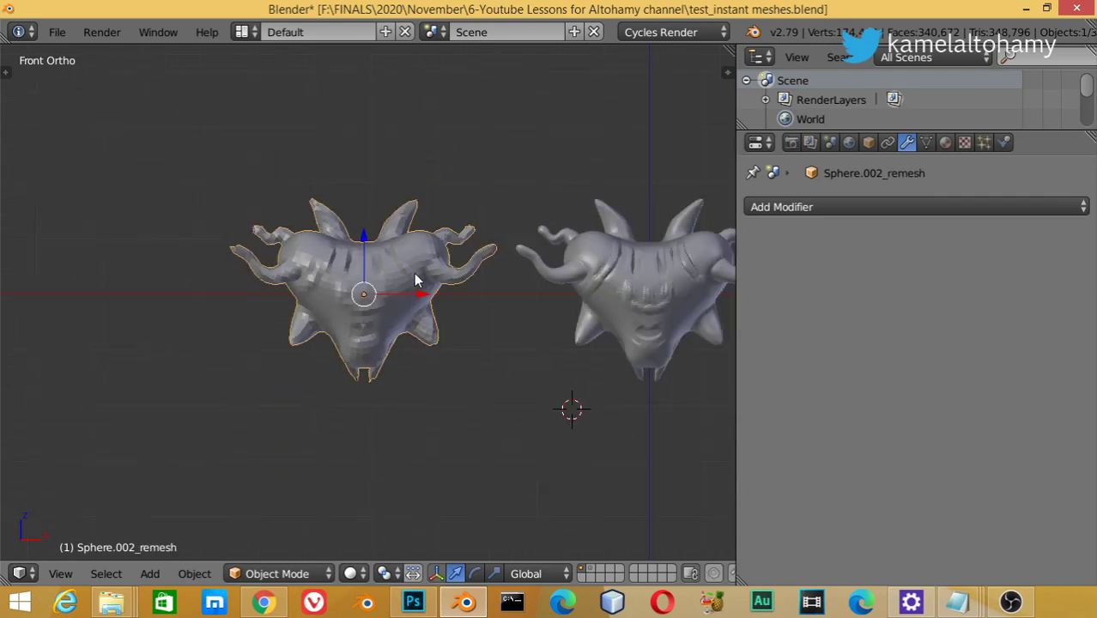
key(t)
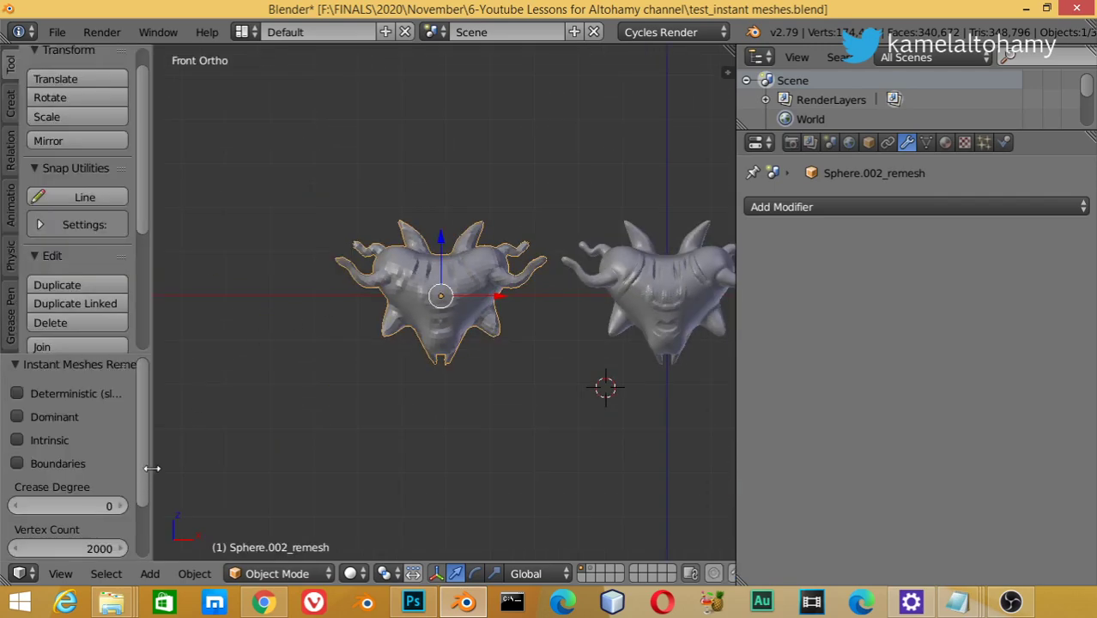
drag(151, 468, 226, 464)
drag(137, 356, 135, 166)
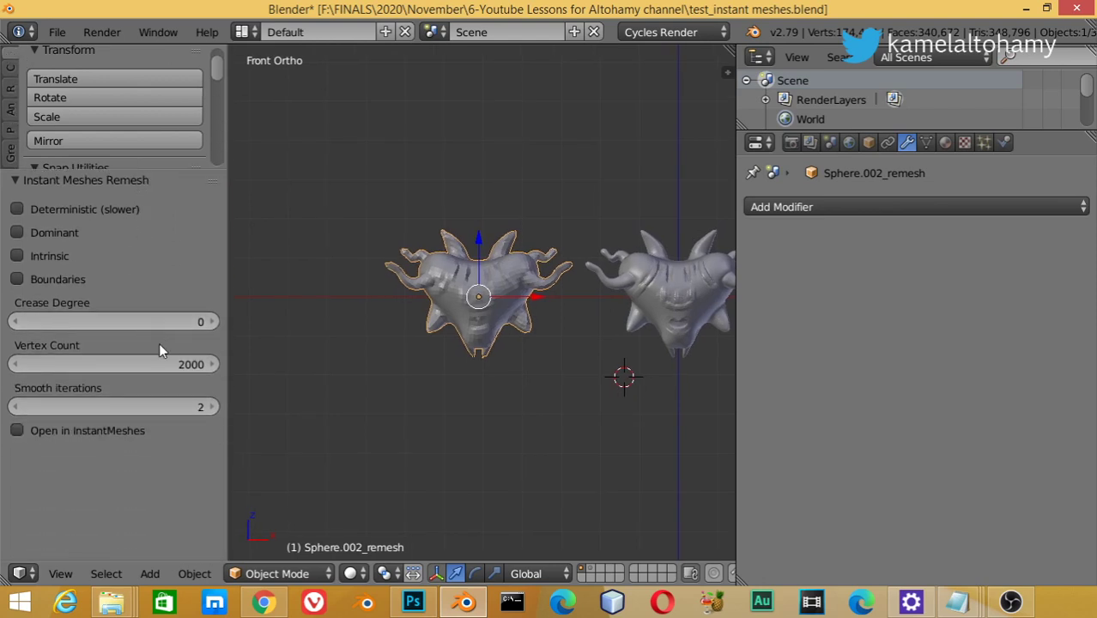
click(126, 363)
text(3)
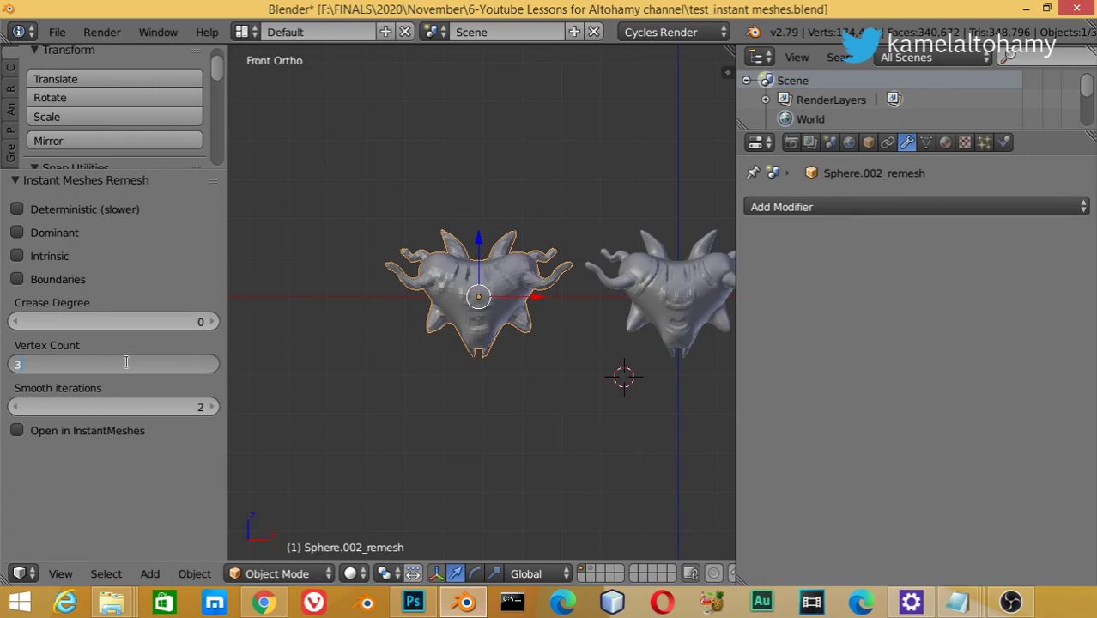
text(500)
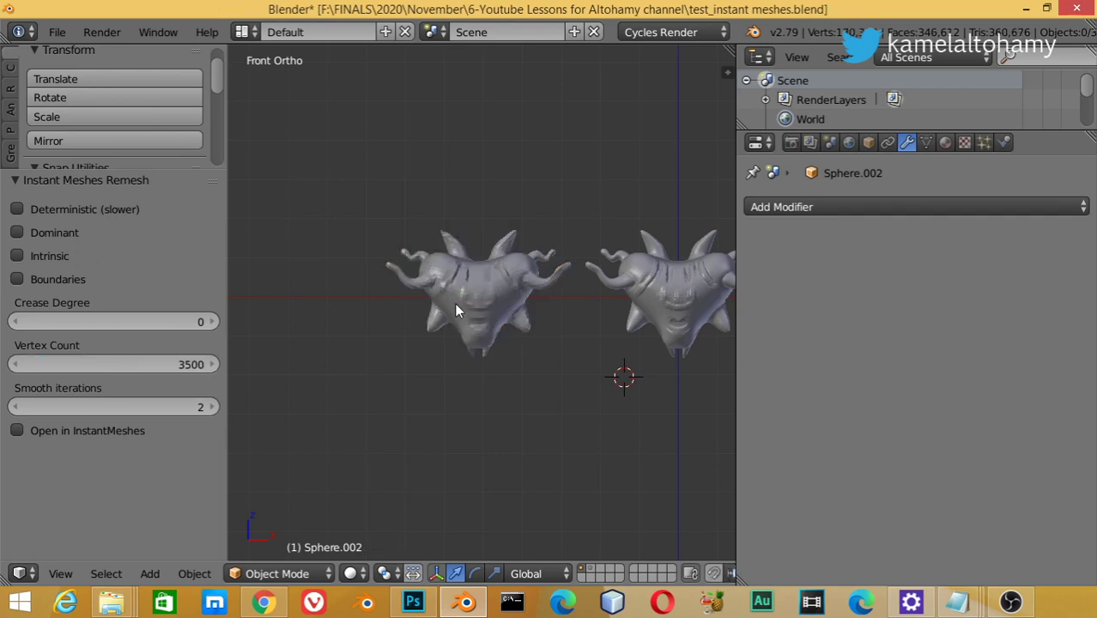
- Change the Instant Meshes Remesh redo panel's Vertex Count to 500
scroll(454, 302, up, 4)
scroll(457, 296, up, 2)
scroll(492, 267, down, 5)
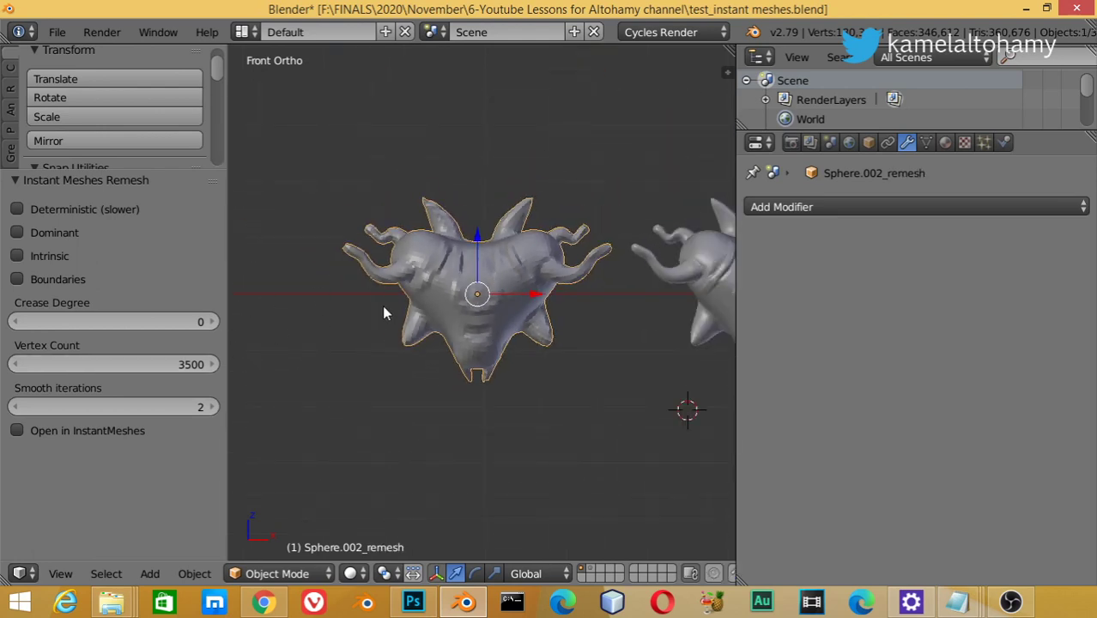
click(167, 359)
text(500)
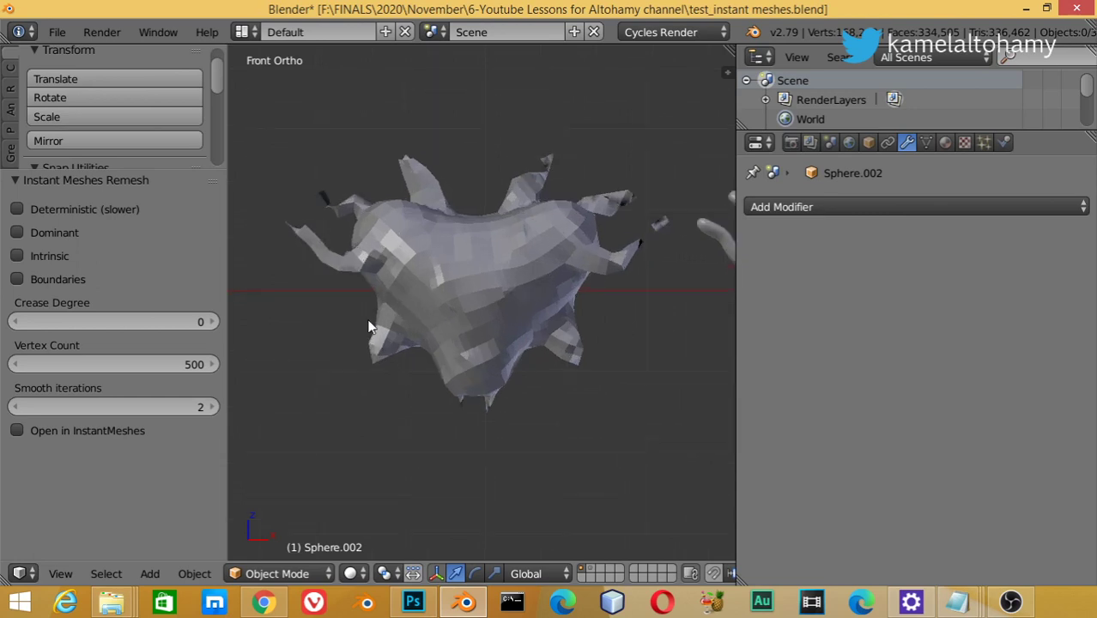
- Redo the Instant Meshes remesh with a Vertex Count of 2500
click(178, 365)
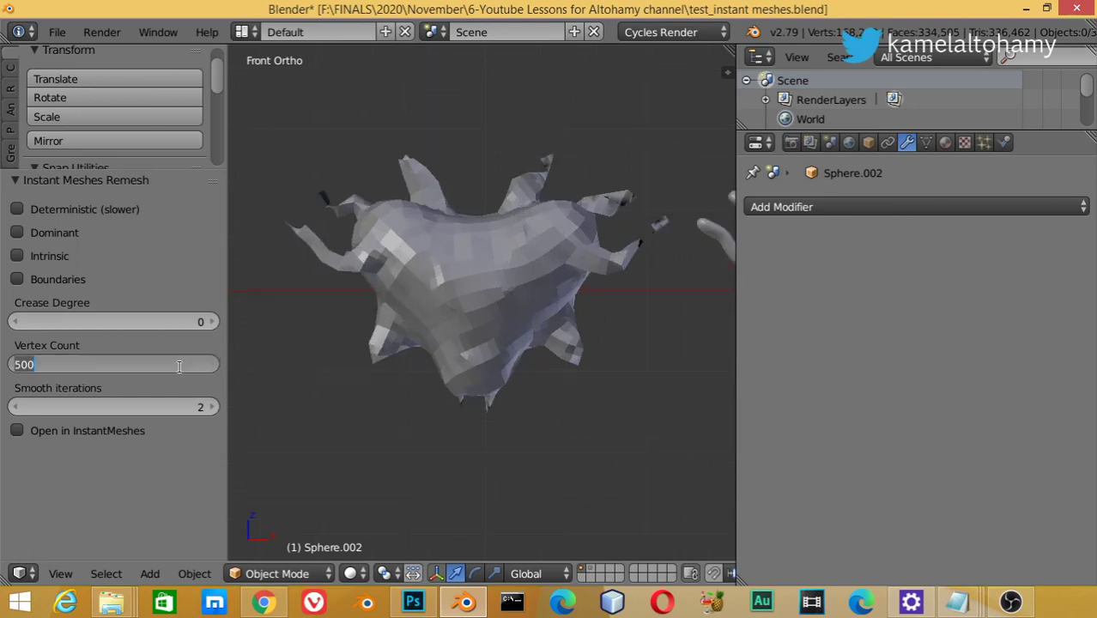
text(2)
text(500)
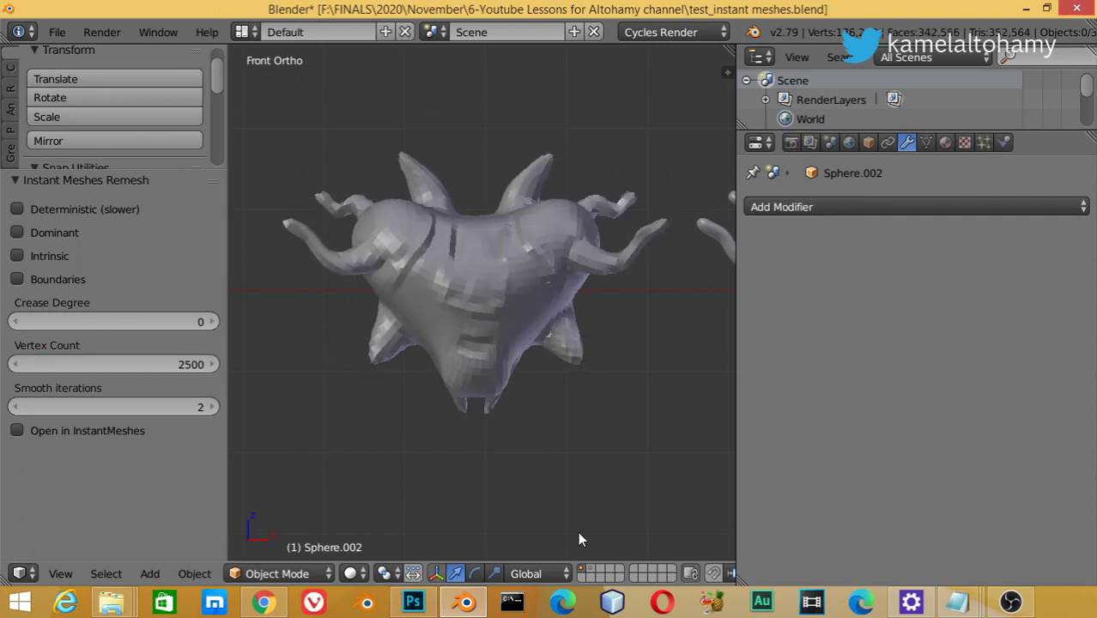
- Lower the Remesh modifier's Octree Depth on Sphere.001 from 7 to 6
scroll(568, 474, down, 4)
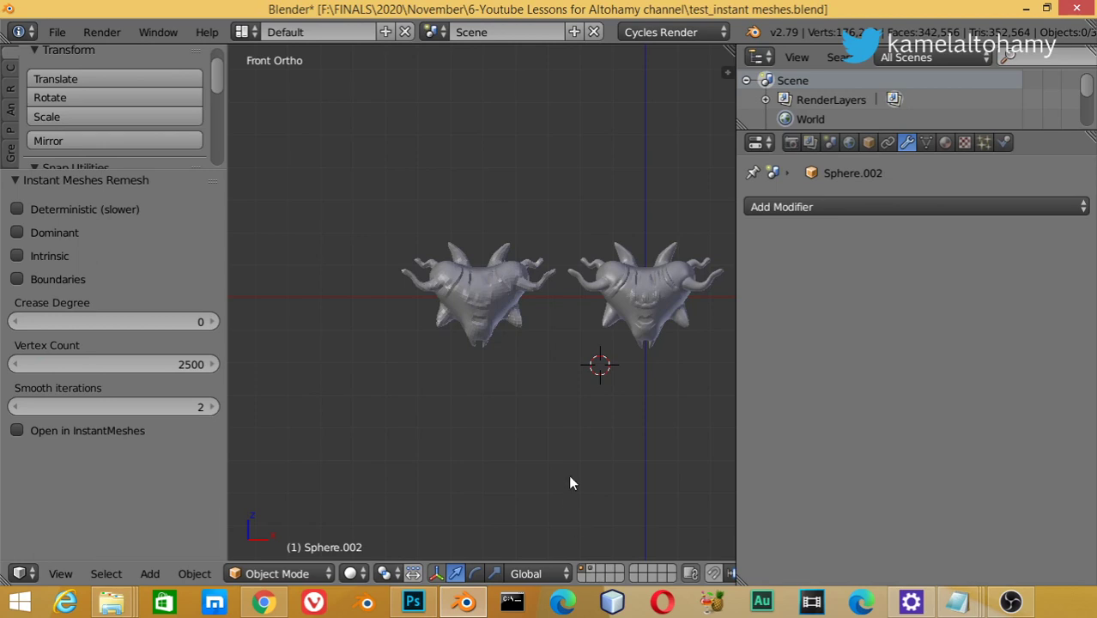
shift+middle_drag(624, 367, 462, 327)
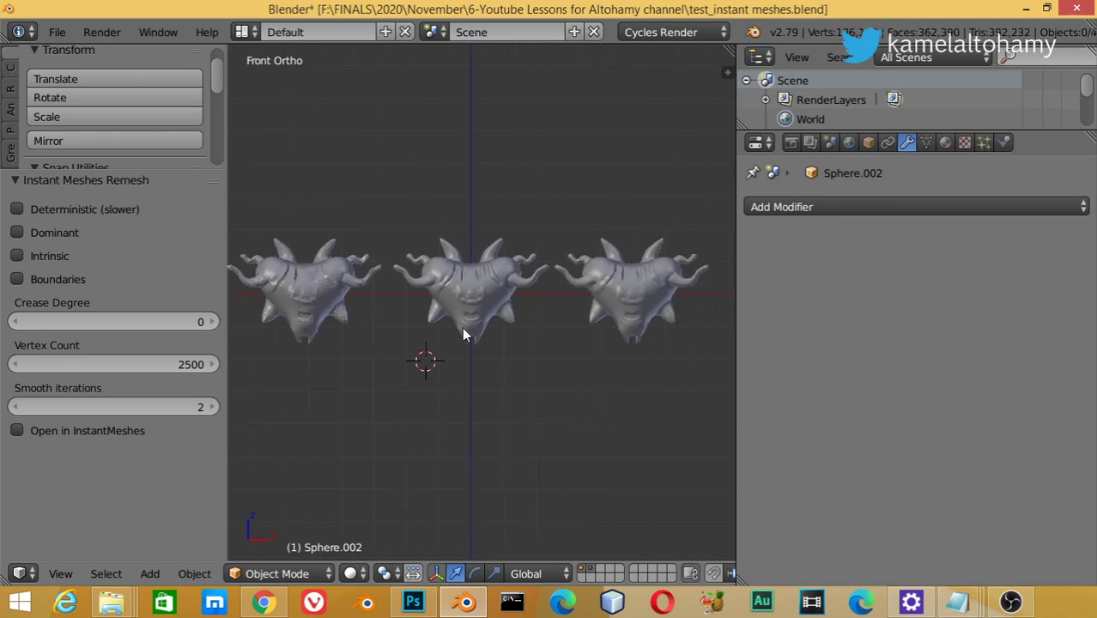
scroll(554, 317, up, 3)
key(t)
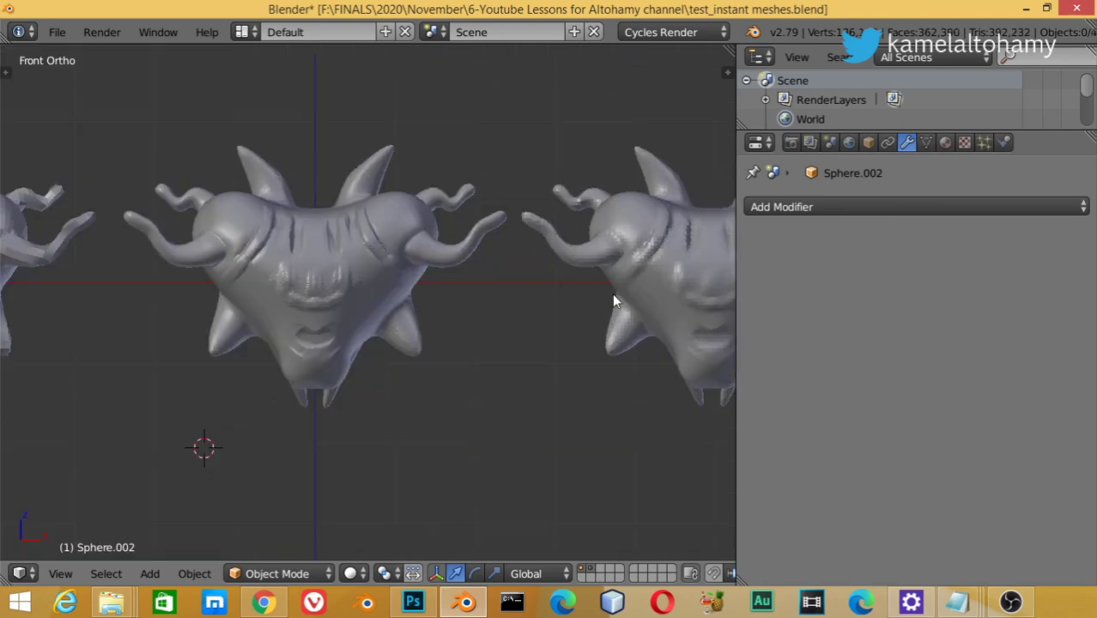
scroll(619, 291, down, 2)
right_click(538, 289)
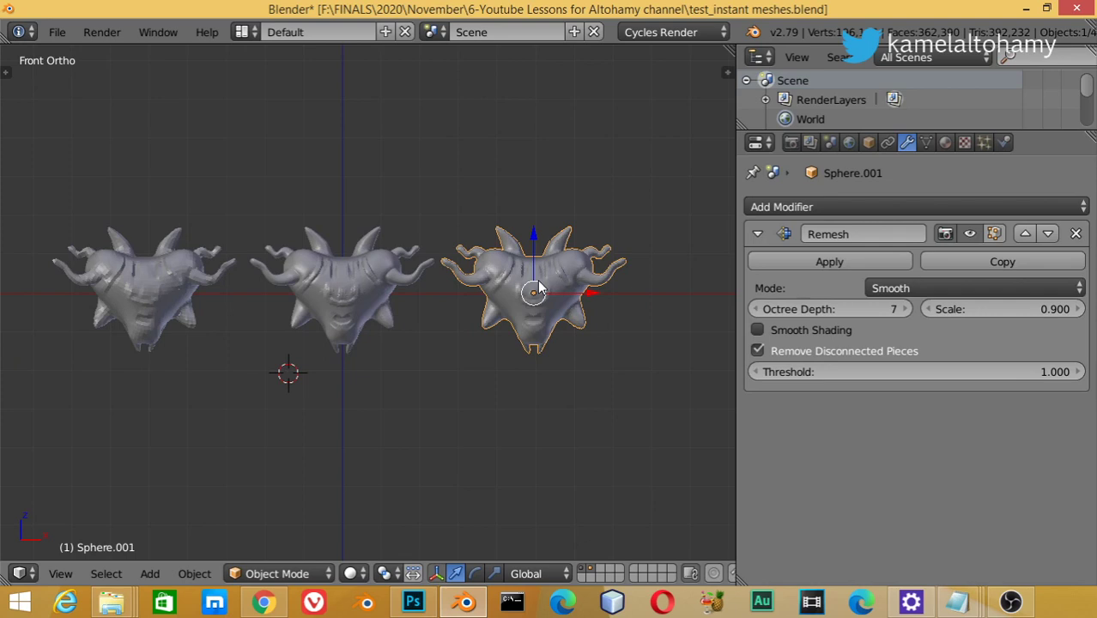
click(754, 309)
- Move the Instant Meshes result along the X axis into the row
scroll(581, 283, up, 2)
scroll(581, 284, up, 1)
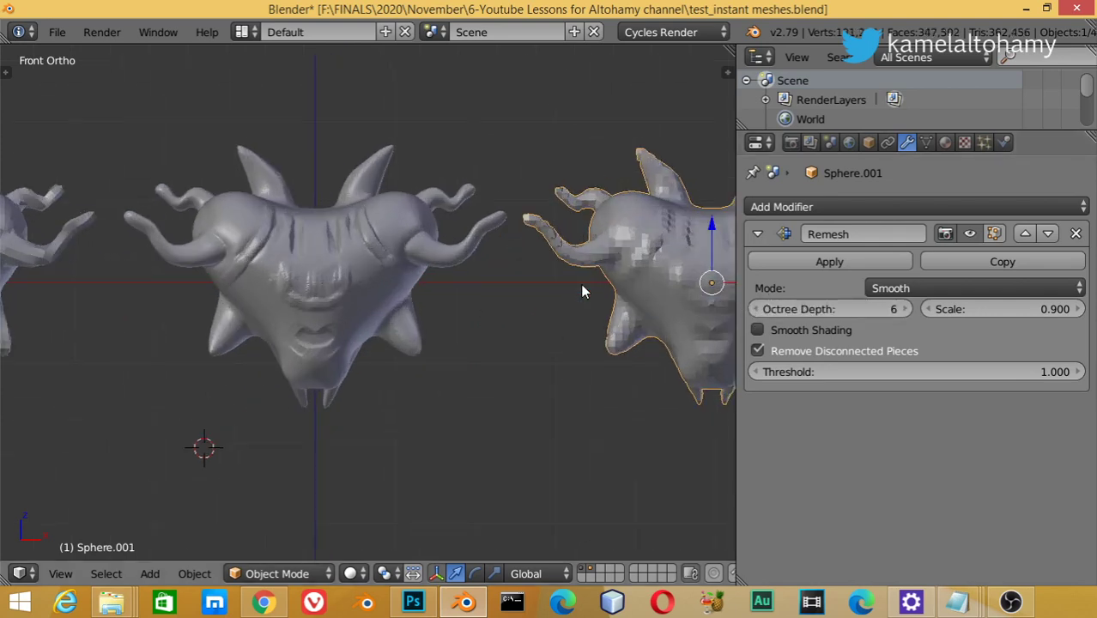
shift+middle_drag(581, 283, 474, 285)
scroll(563, 275, down, 1)
scroll(563, 283, down, 1)
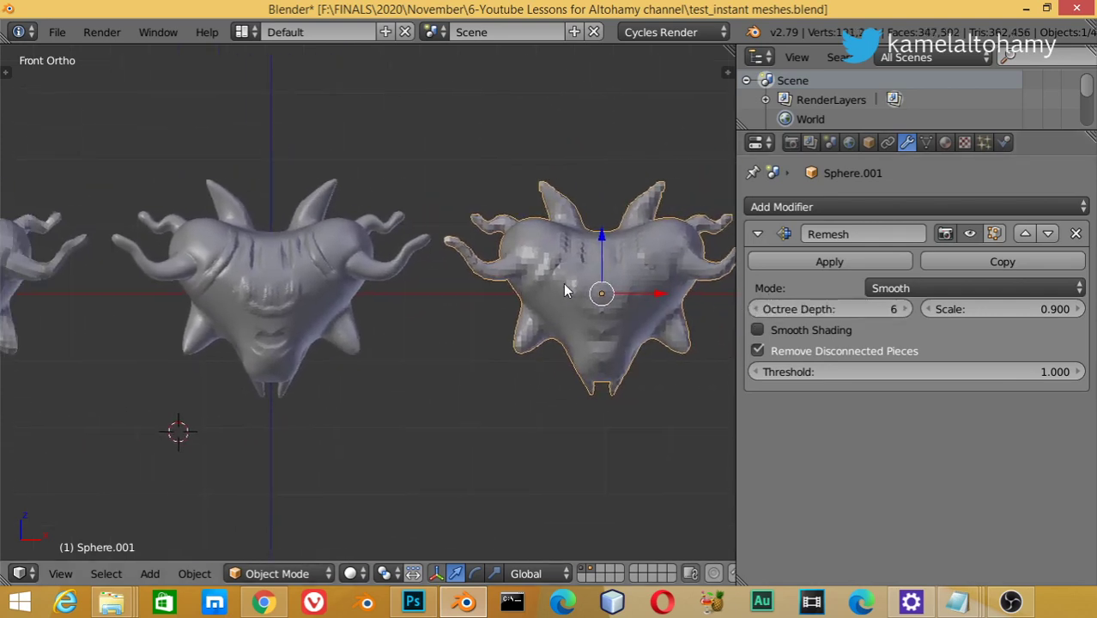
scroll(564, 283, down, 2)
right_click(143, 307)
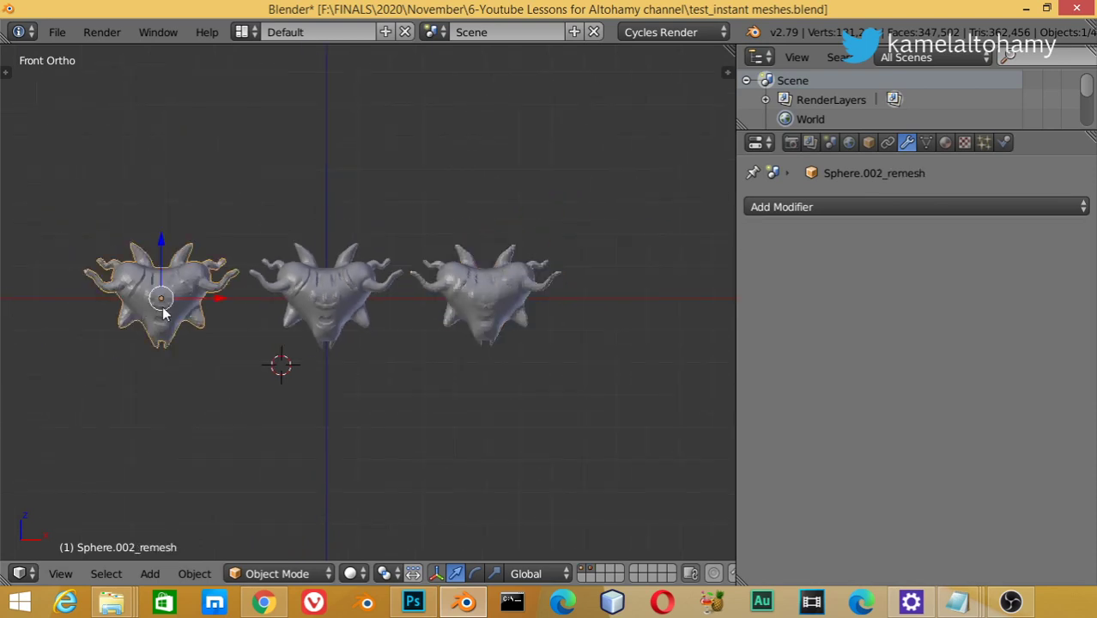
key(g)
key(x)
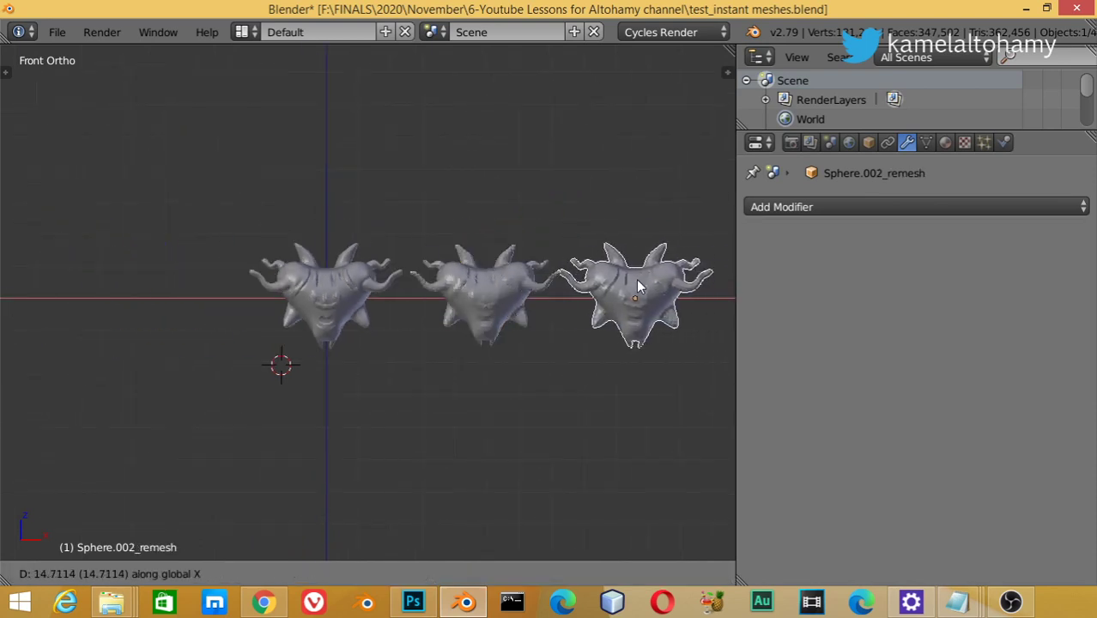
click(638, 286)
- Delete the leftover original Sphere mesh on the left
mouse_move(552, 286)
shift+middle_down()
mouse_move(463, 268)
mouse_move(261, 318)
shift+middle_up()
right_click(384, 282)
right_click(262, 283)
key(Delete)
scroll(272, 286, up, 5)
scroll(350, 315, up, 1)
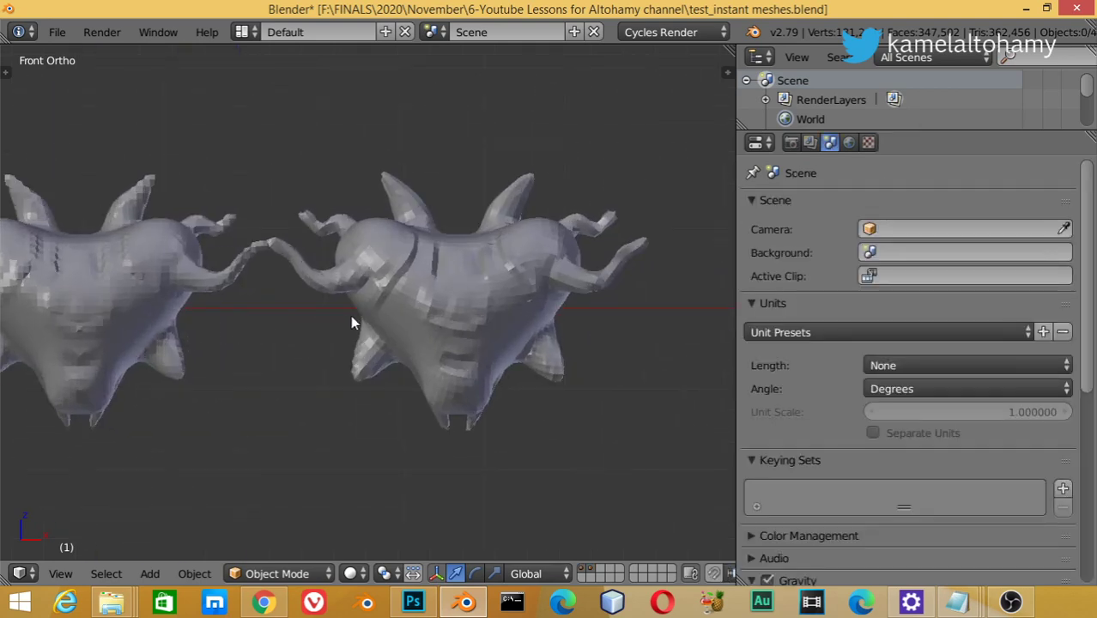
shift+middle_drag(350, 322, 437, 305)
right_click(504, 298)
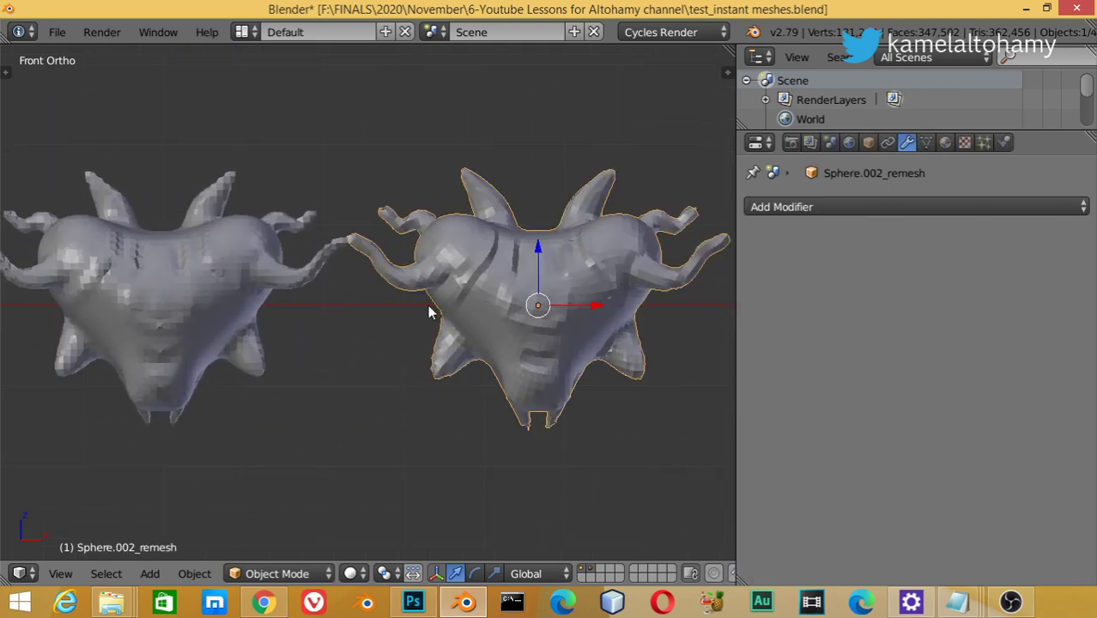
right_click(179, 284)
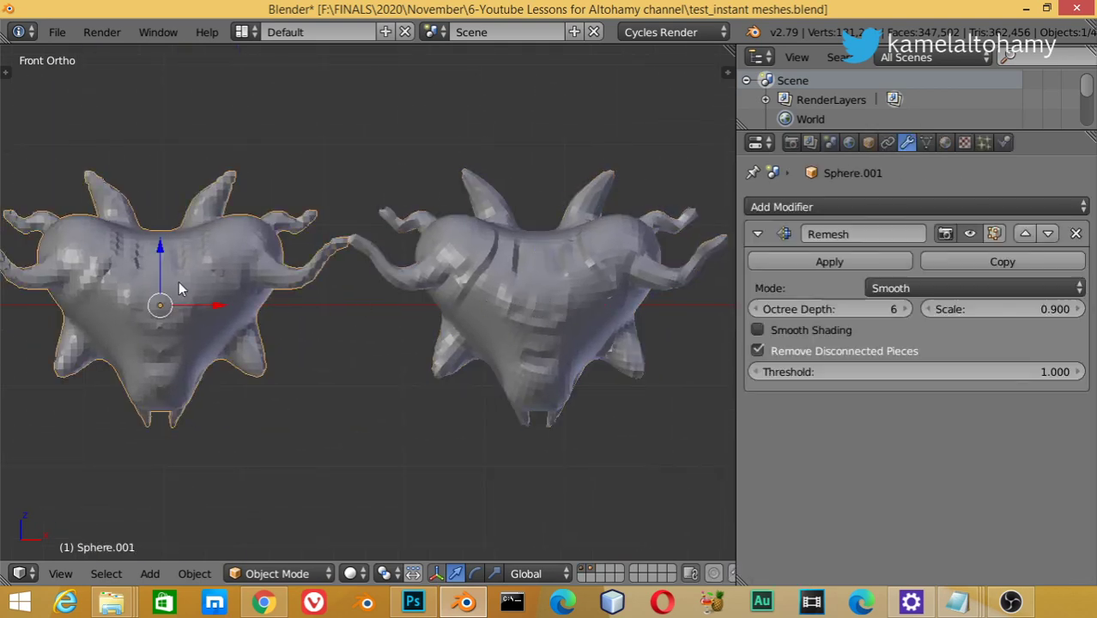
click(751, 307)
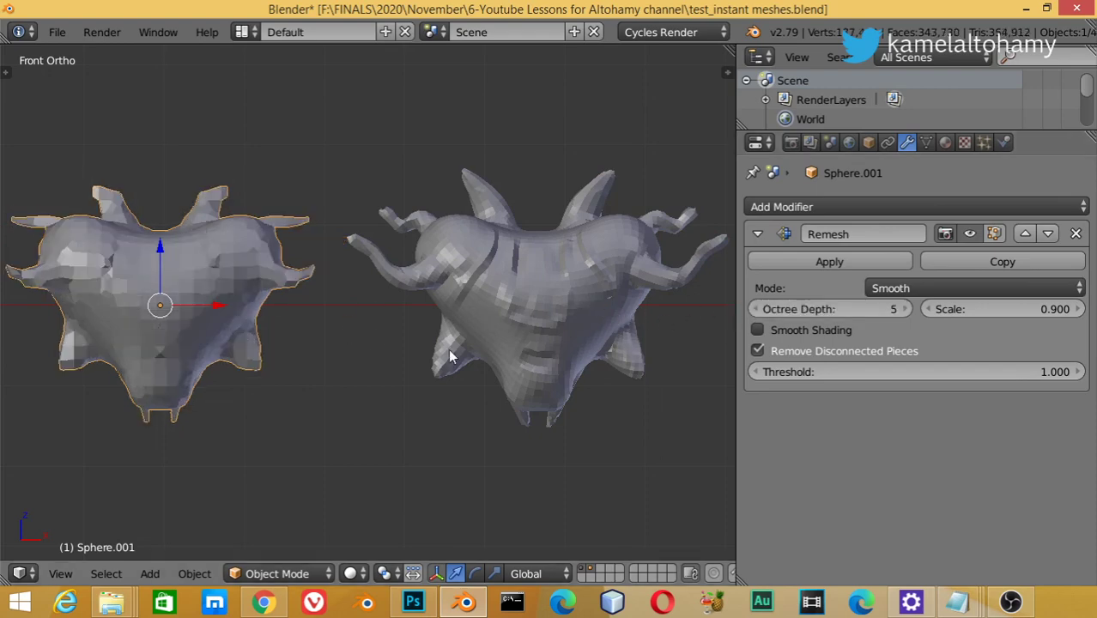
key(ctrl+z)
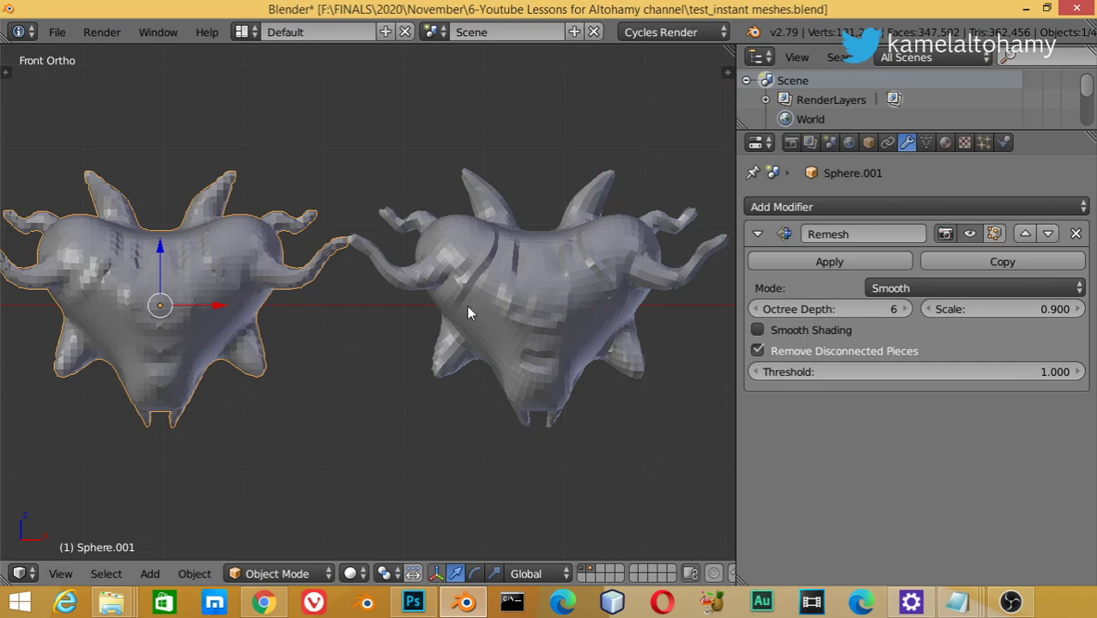
right_click(545, 324)
right_click(240, 293)
shift+right_click(512, 301)
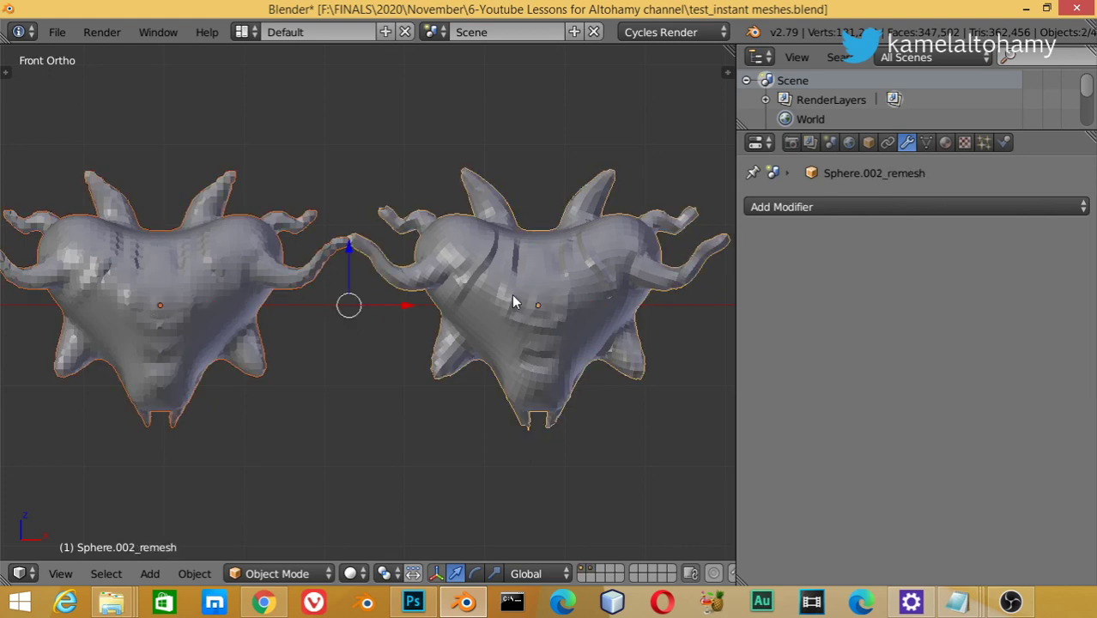
- Move both retopologized meshes to an empty layer and show only layer 4
key(m)
click(707, 328)
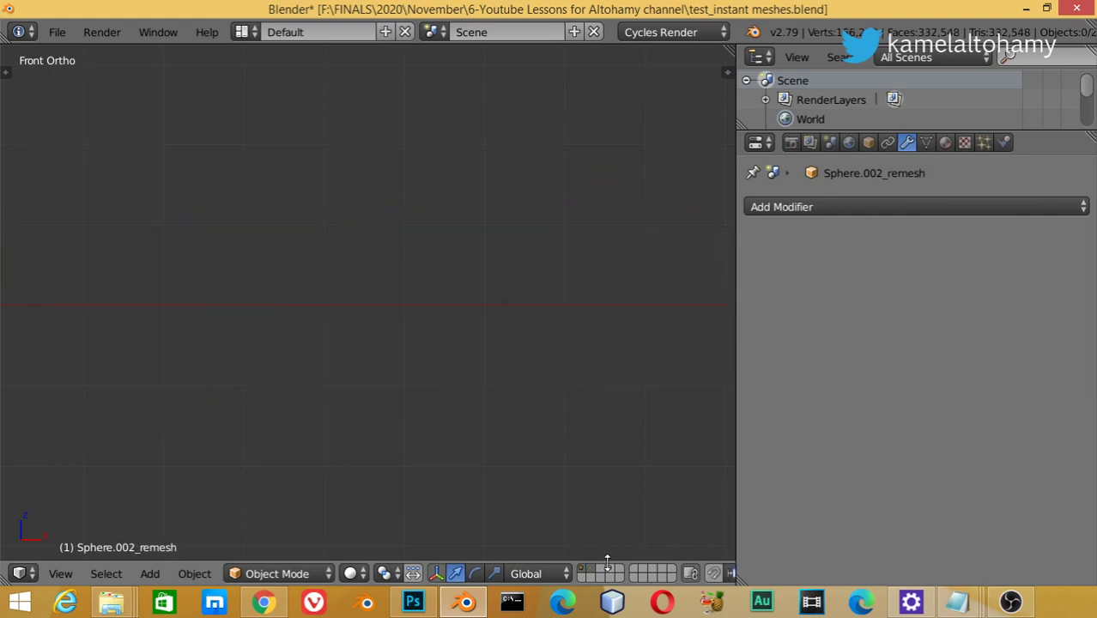
key(4)
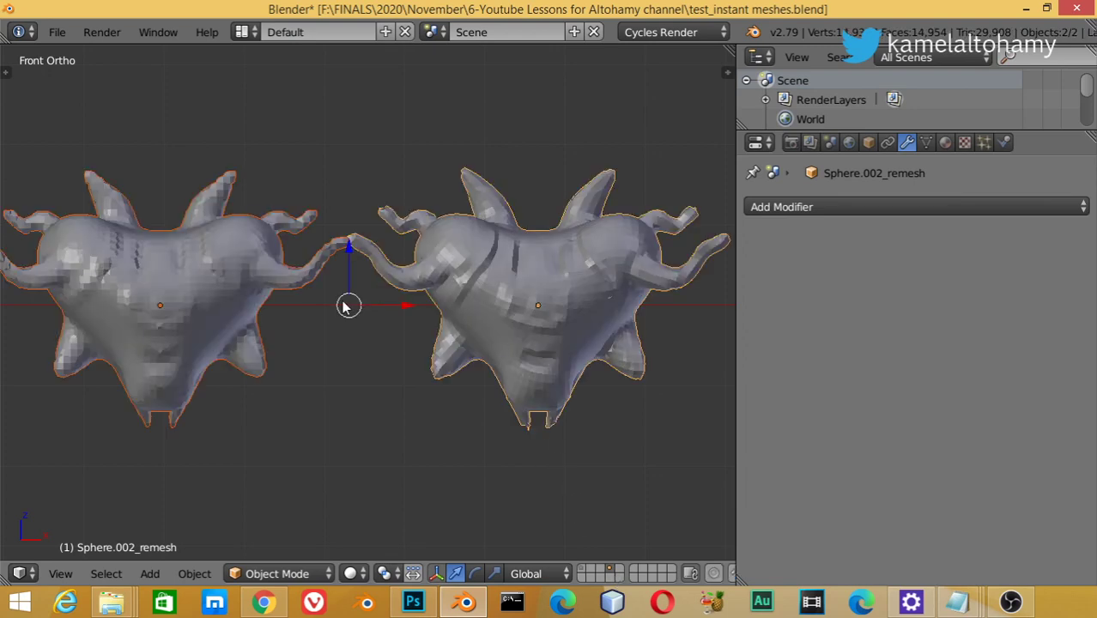
- Select the Remesh copy, then the Instant Meshes result, to compare them
right_click(275, 292)
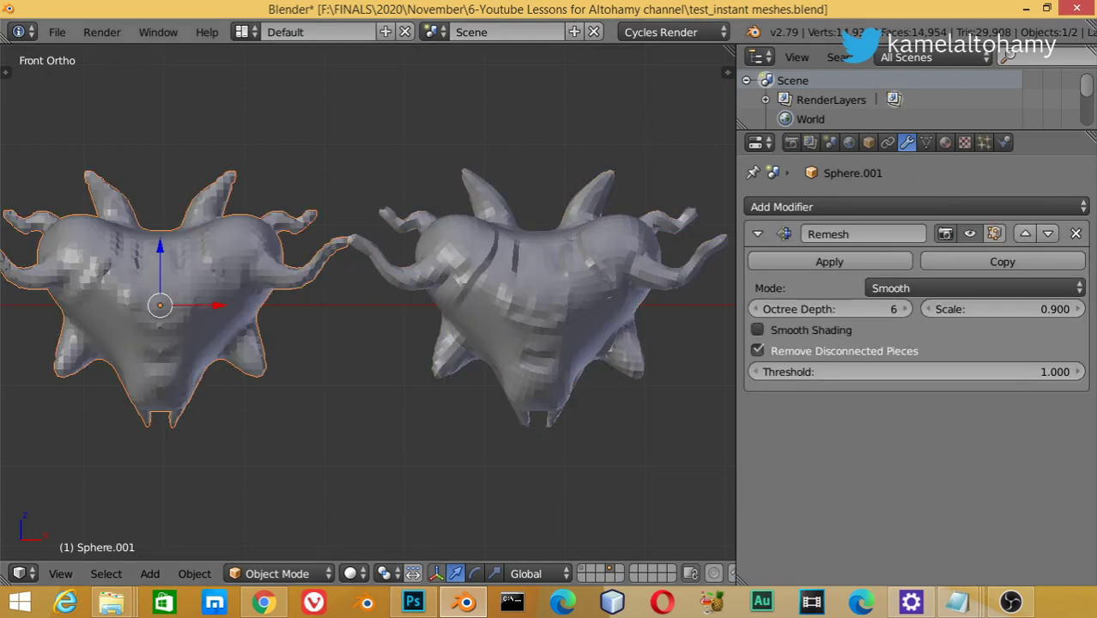
right_click(593, 315)
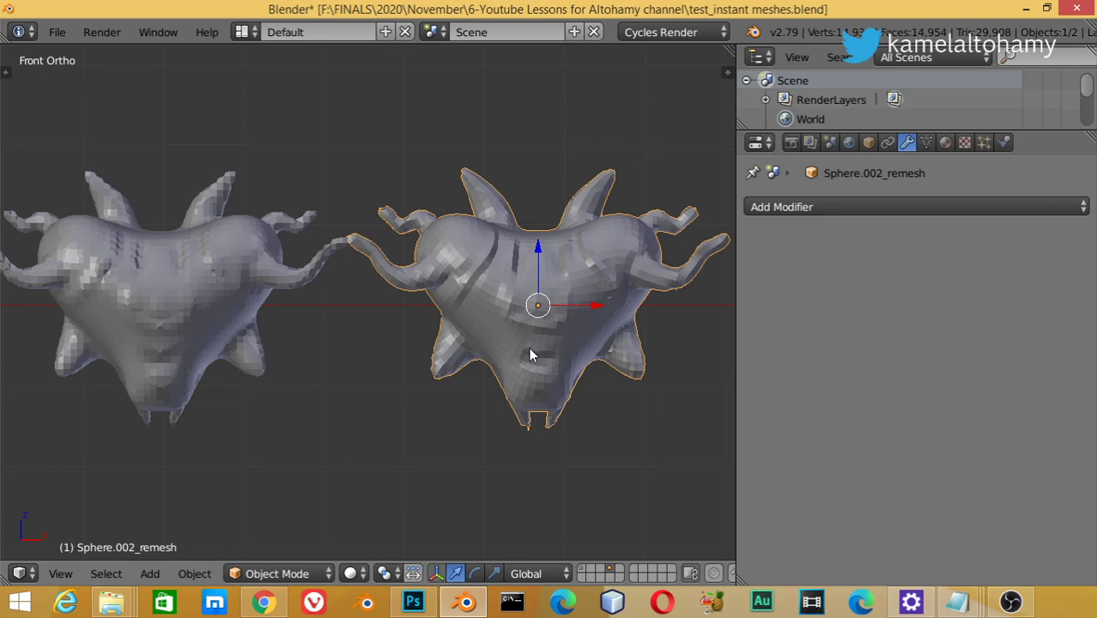
key(t)
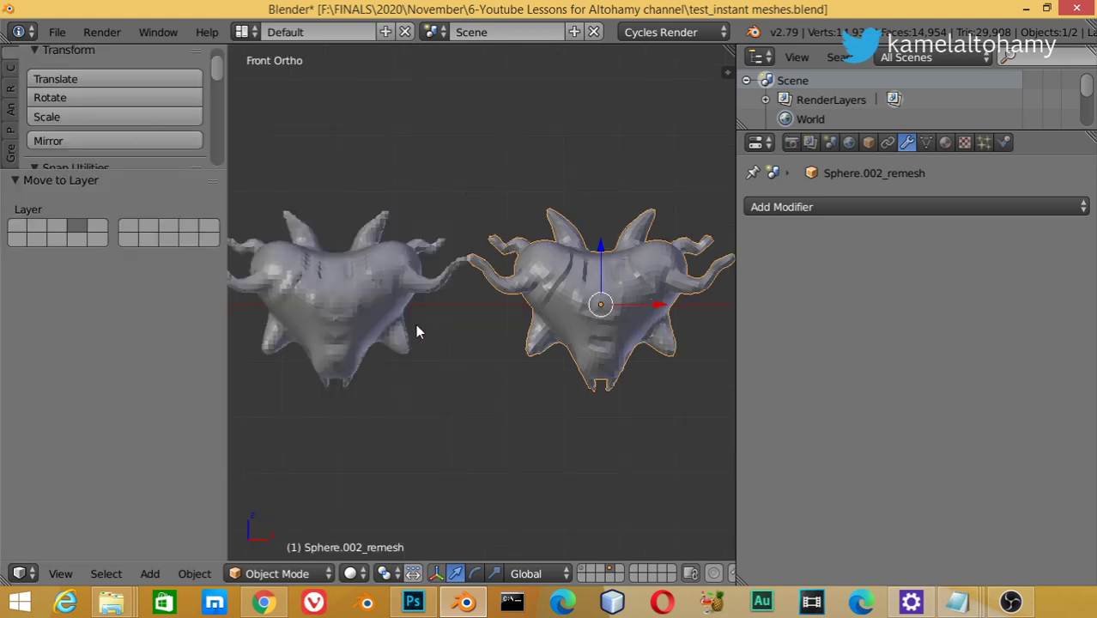
key(t)
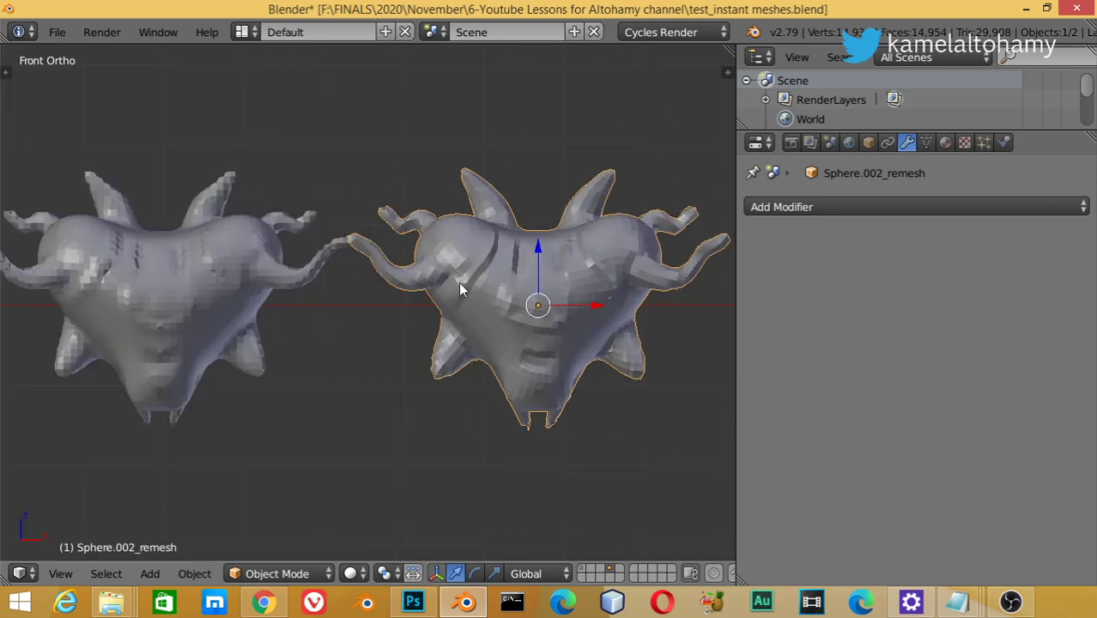